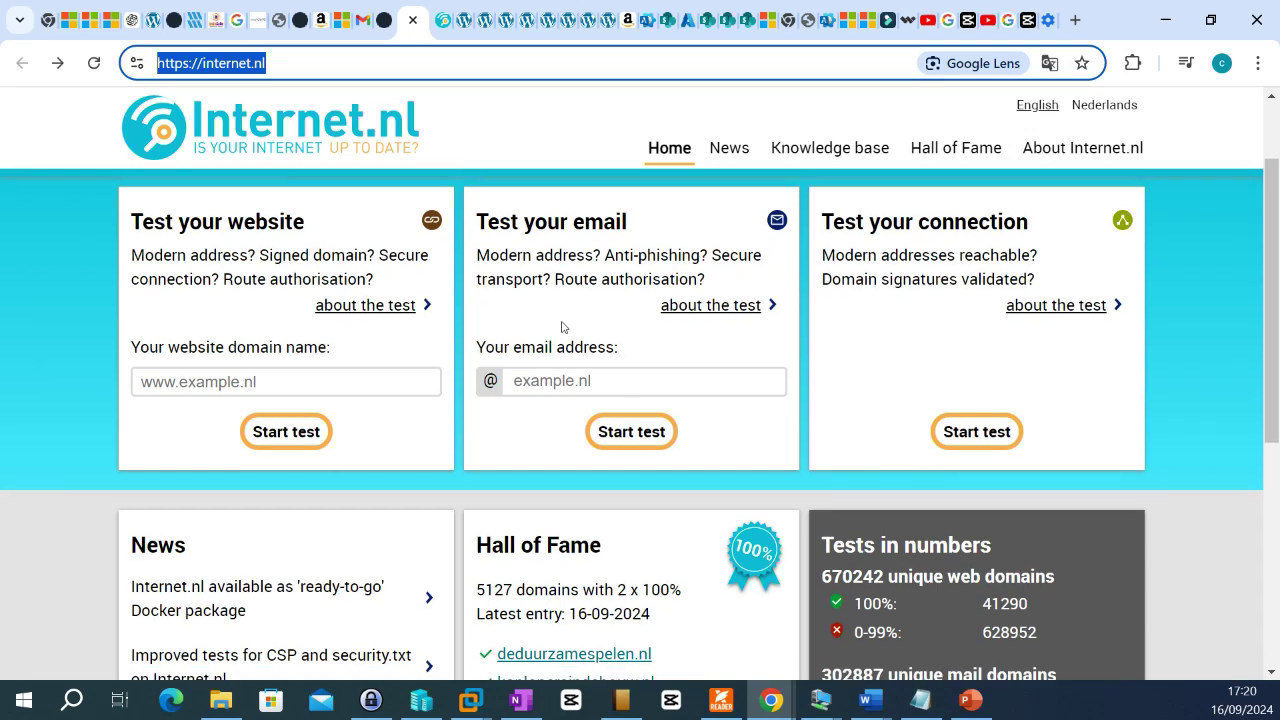
Switch to the Microsoft 365 admin center and dismiss the translation prompt and the user details pane.
scroll(562, 327, "down", 1)
scroll(562, 327, "up", 1)
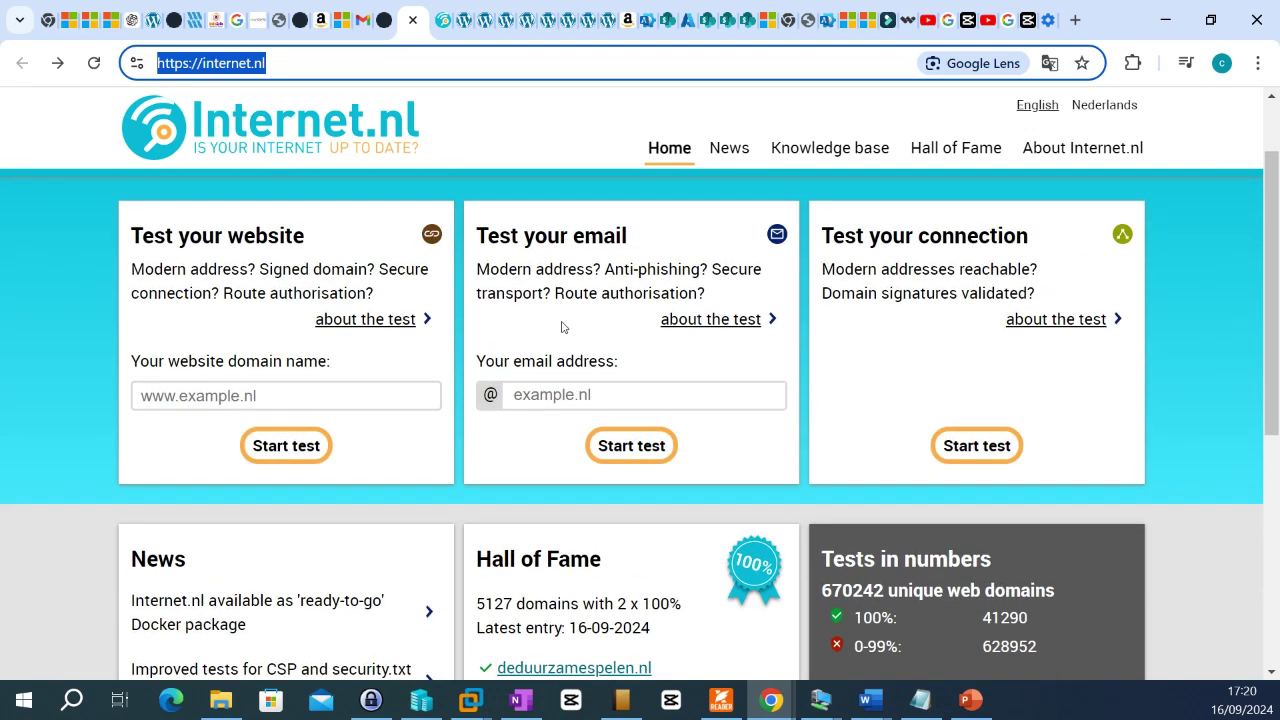
left_click(573, 392)
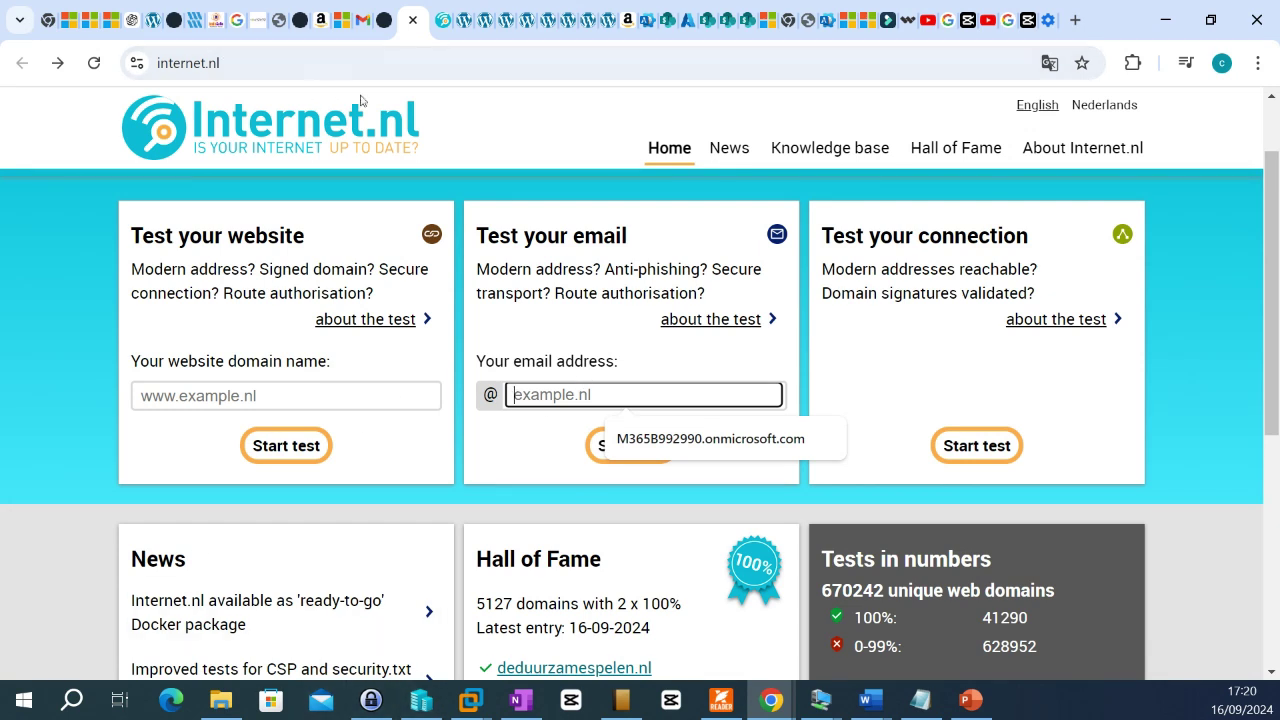
left_click(636, 20)
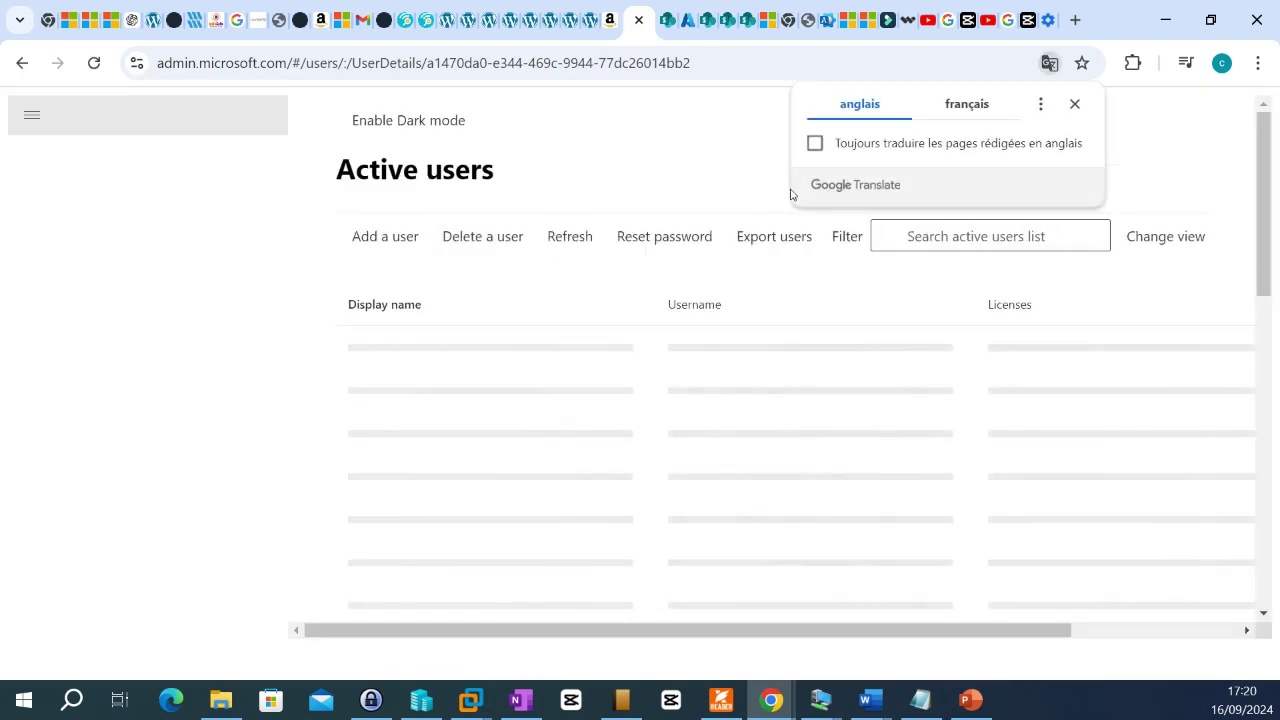
left_click(1074, 103)
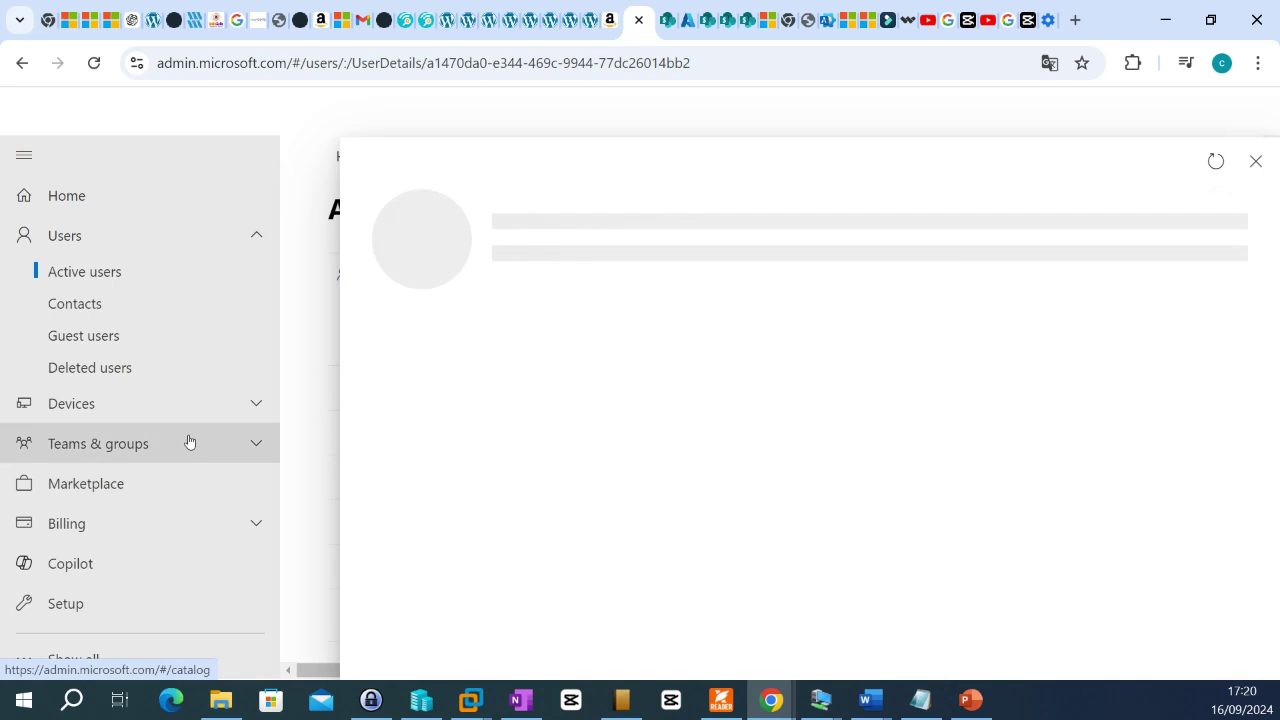
left_click(1255, 161)
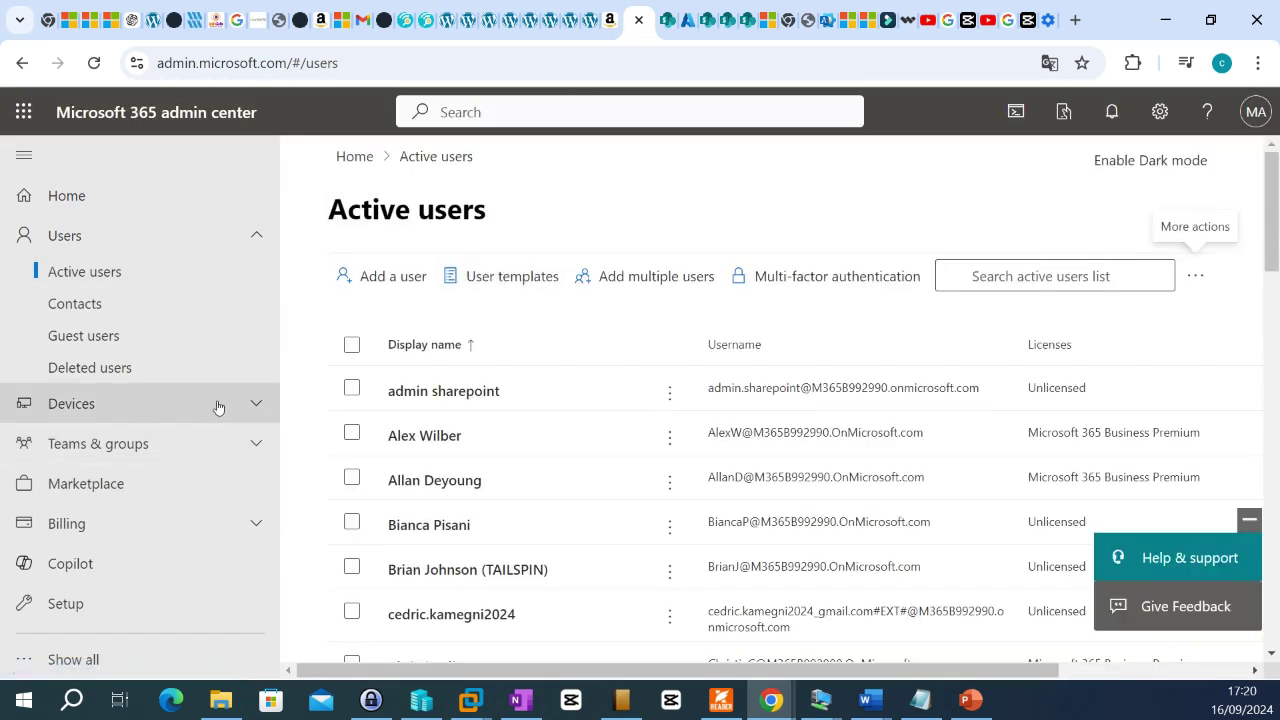
Show all admin center navigation entries and open the Domains page under Settings.
left_click(128, 661)
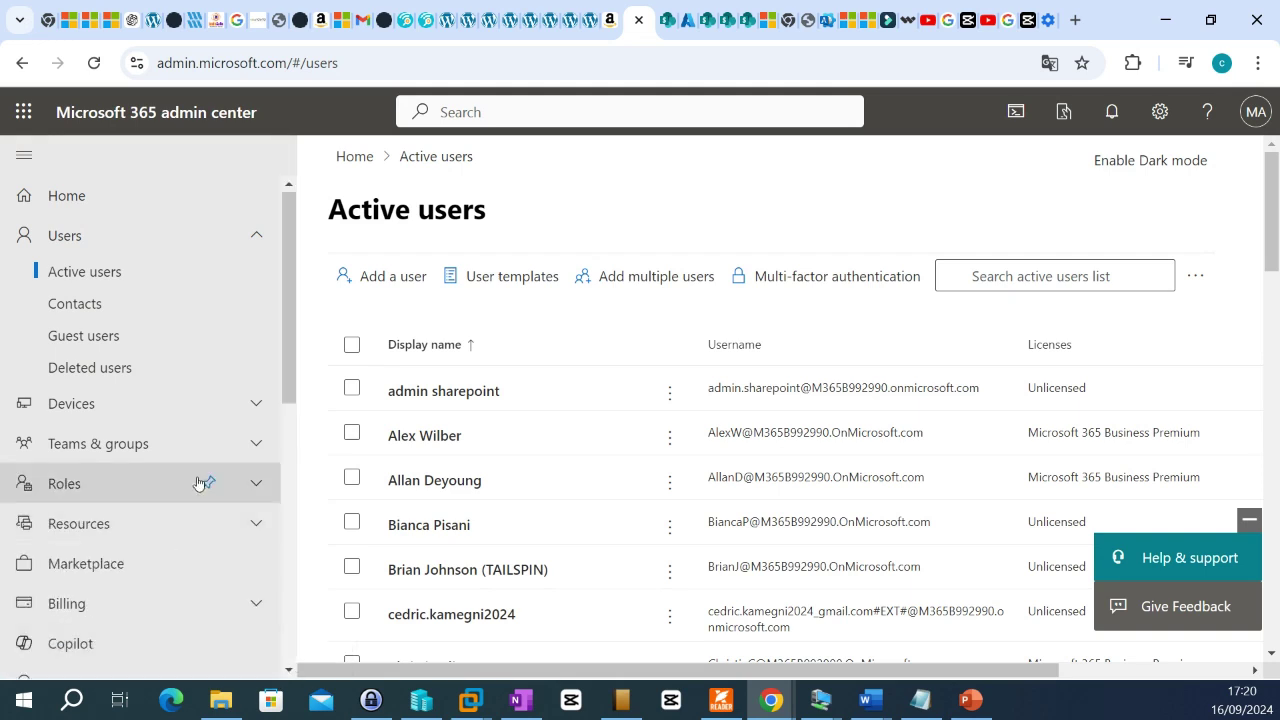
scroll(208, 435, "down", 4)
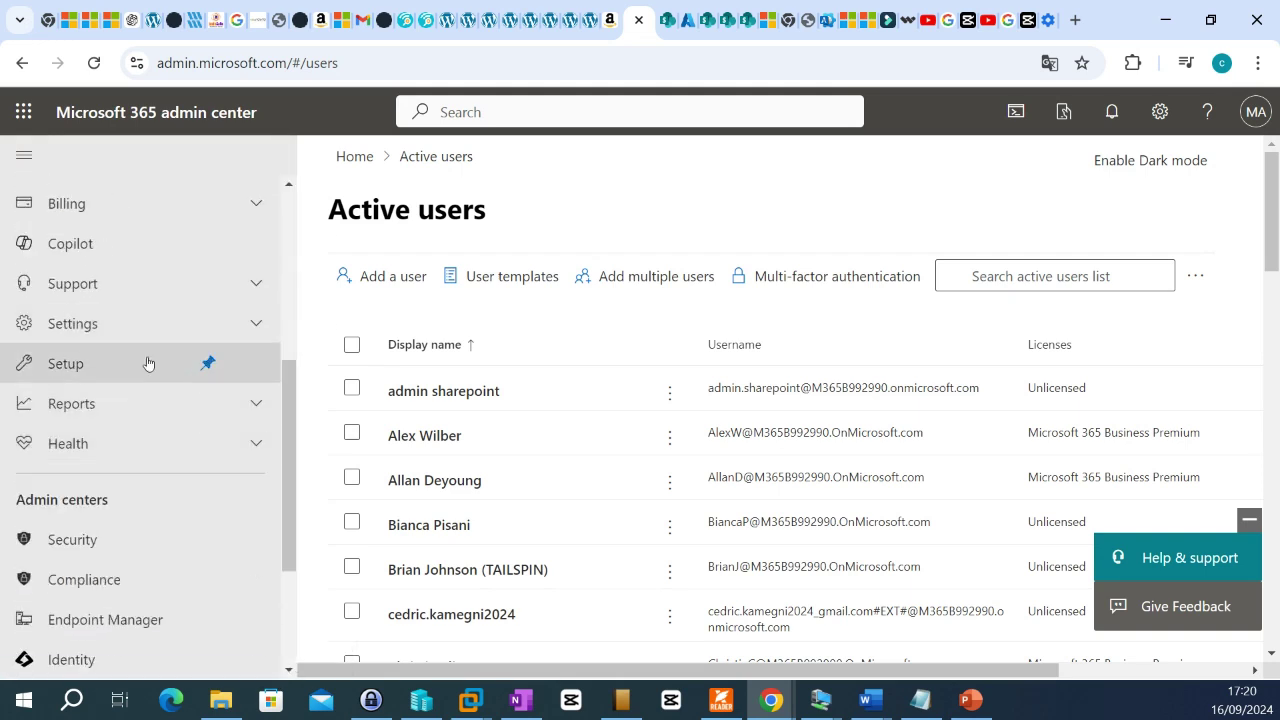
left_click(256, 332)
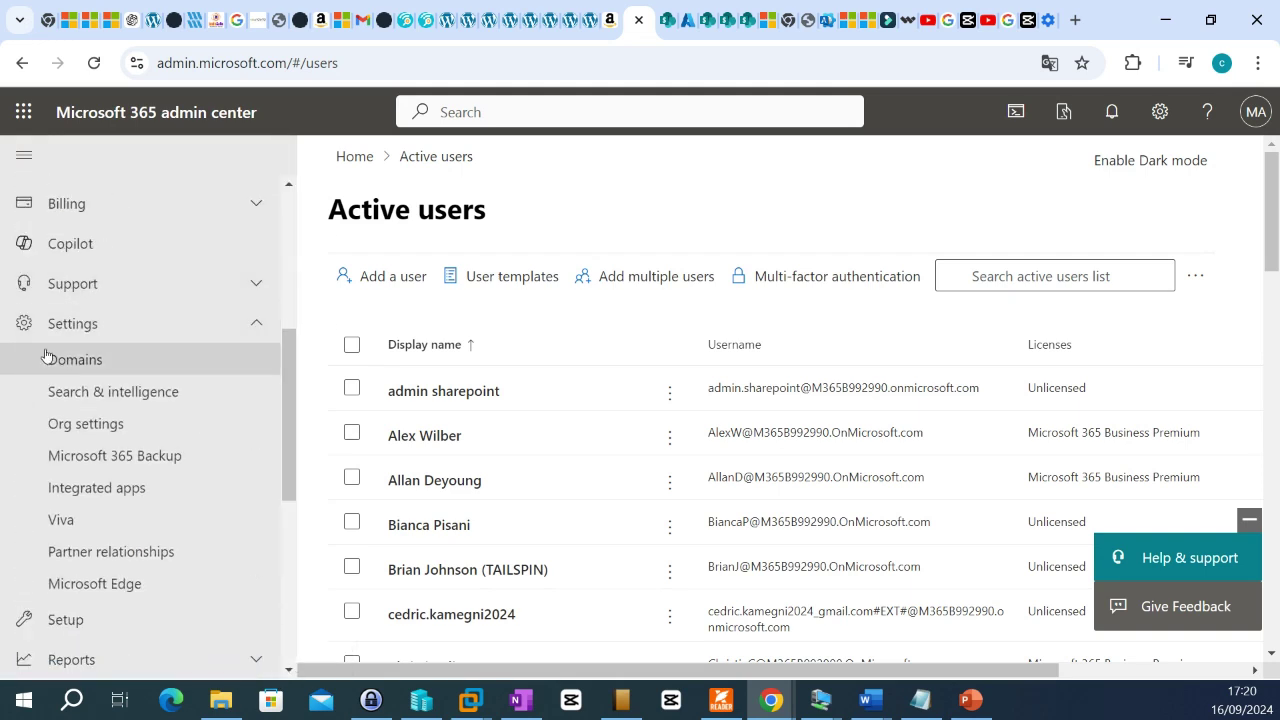
left_click(74, 362)
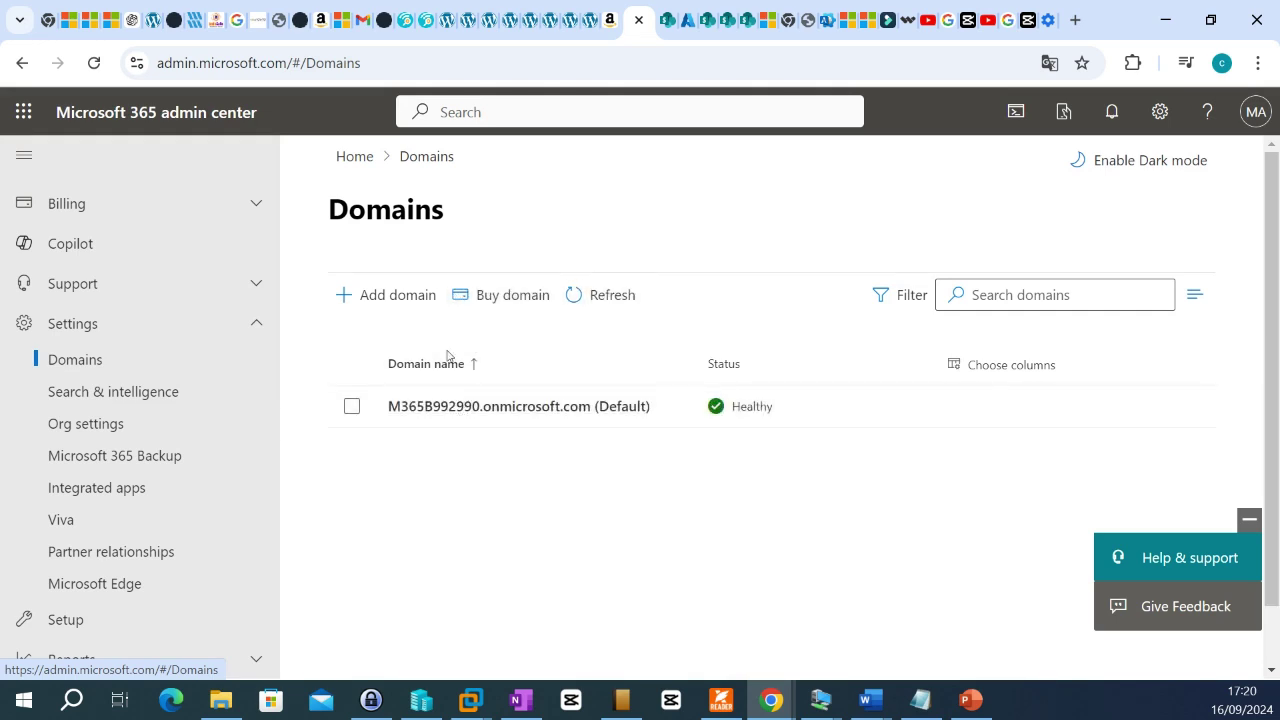
Open the details of the default domain M365B992990.onmicrosoft.com and copy its name.
left_click(463, 410)
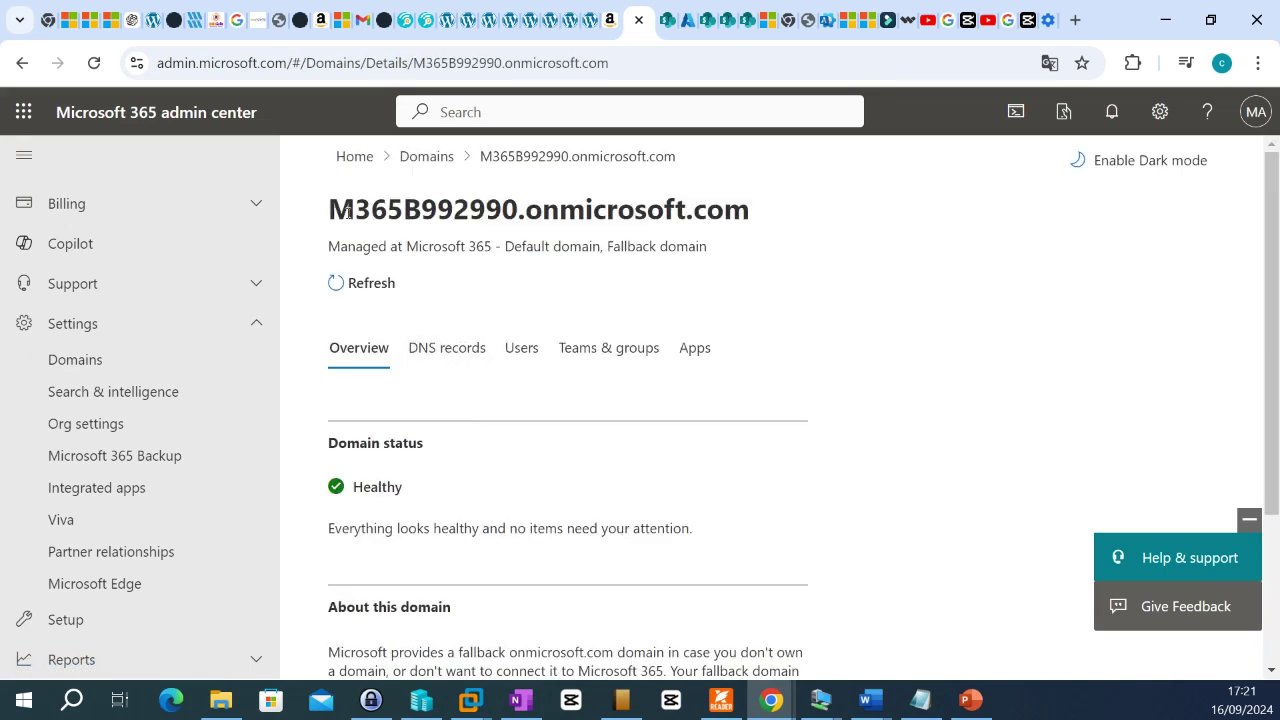
left_click_drag(331, 210, 760, 235)
right_click(676, 192)
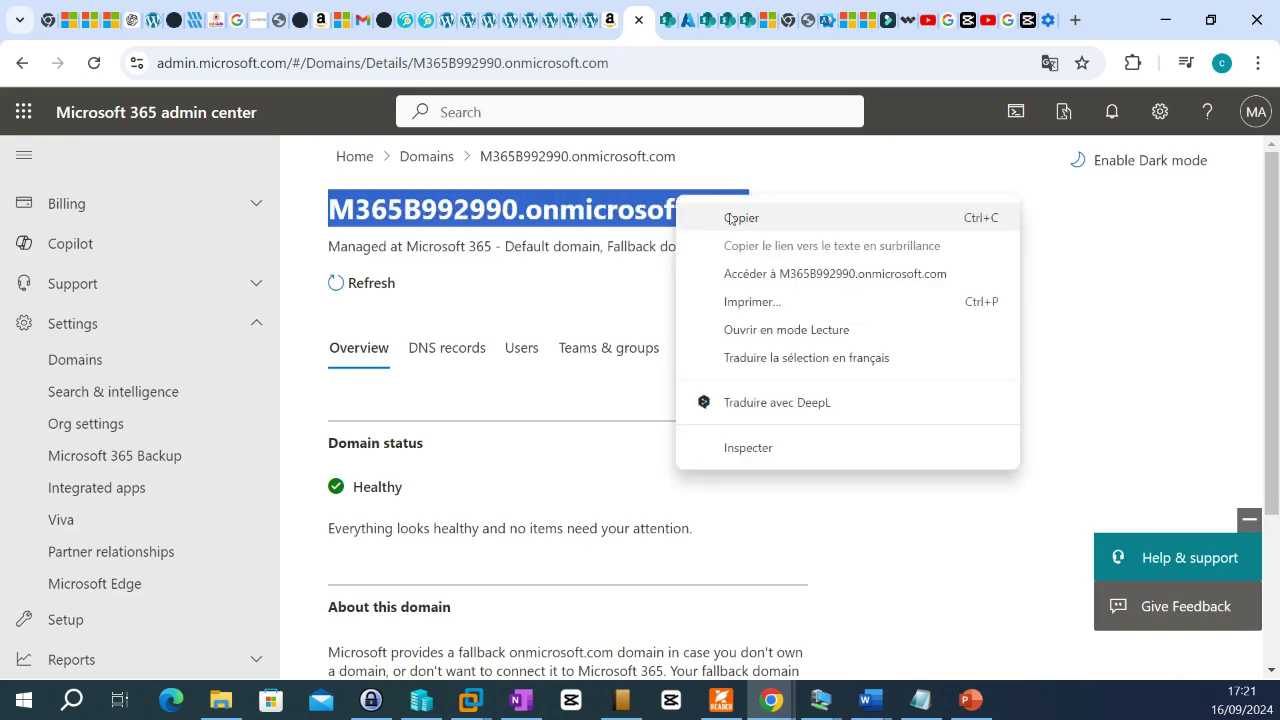
left_click(700, 214)
Switch back to Internet.nl and start the email test for M365B992990.onmicrosoft.com using the copied domain name.
left_click(383, 20)
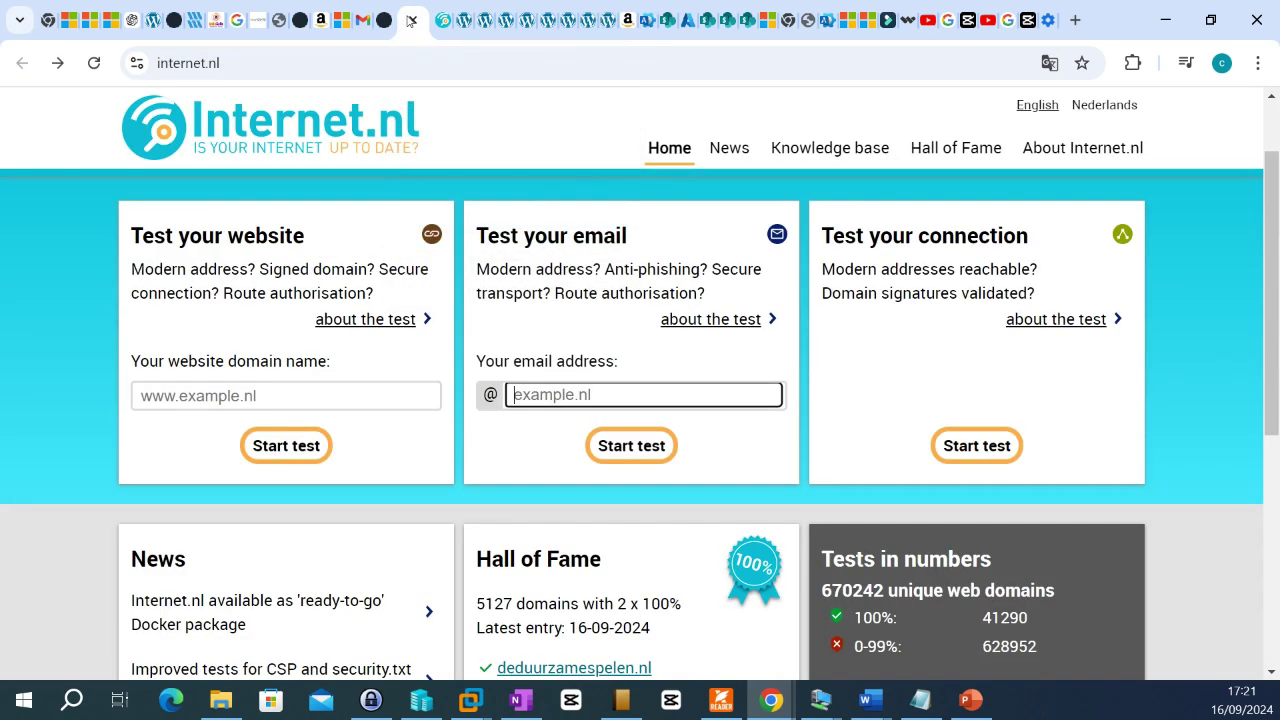
left_click(566, 394)
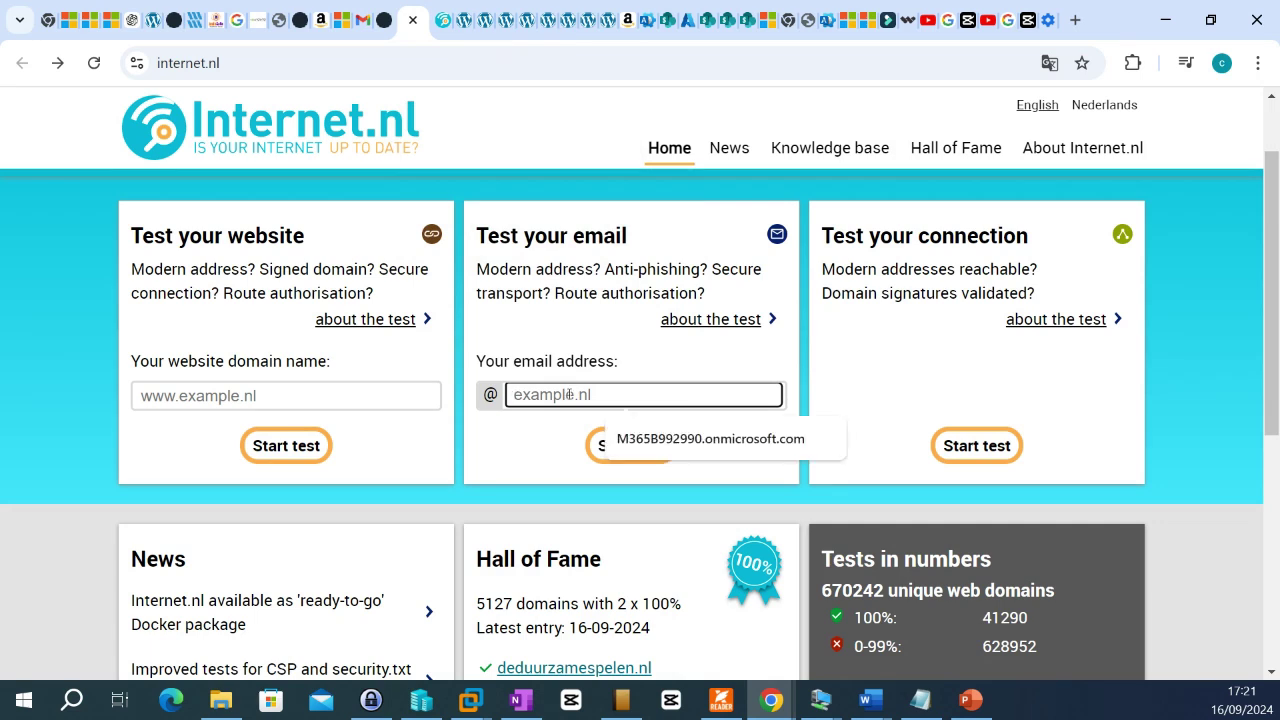
key("ctrl+v")
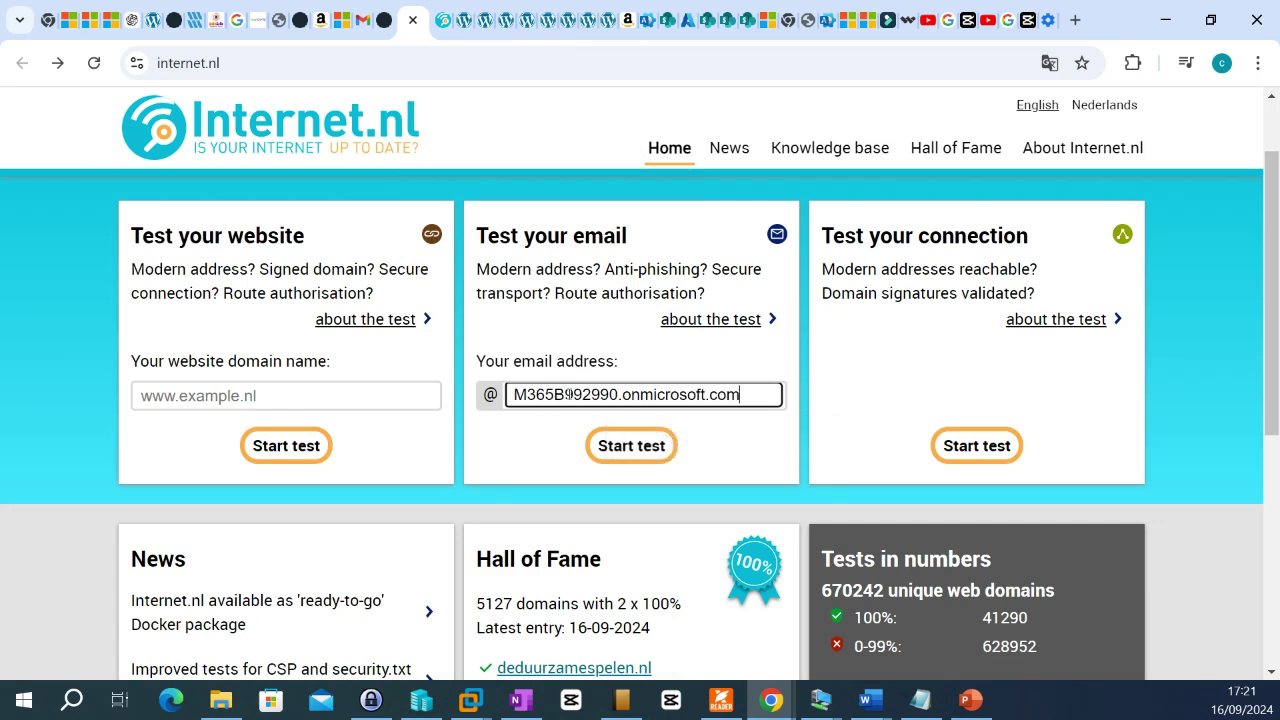
left_click(652, 458)
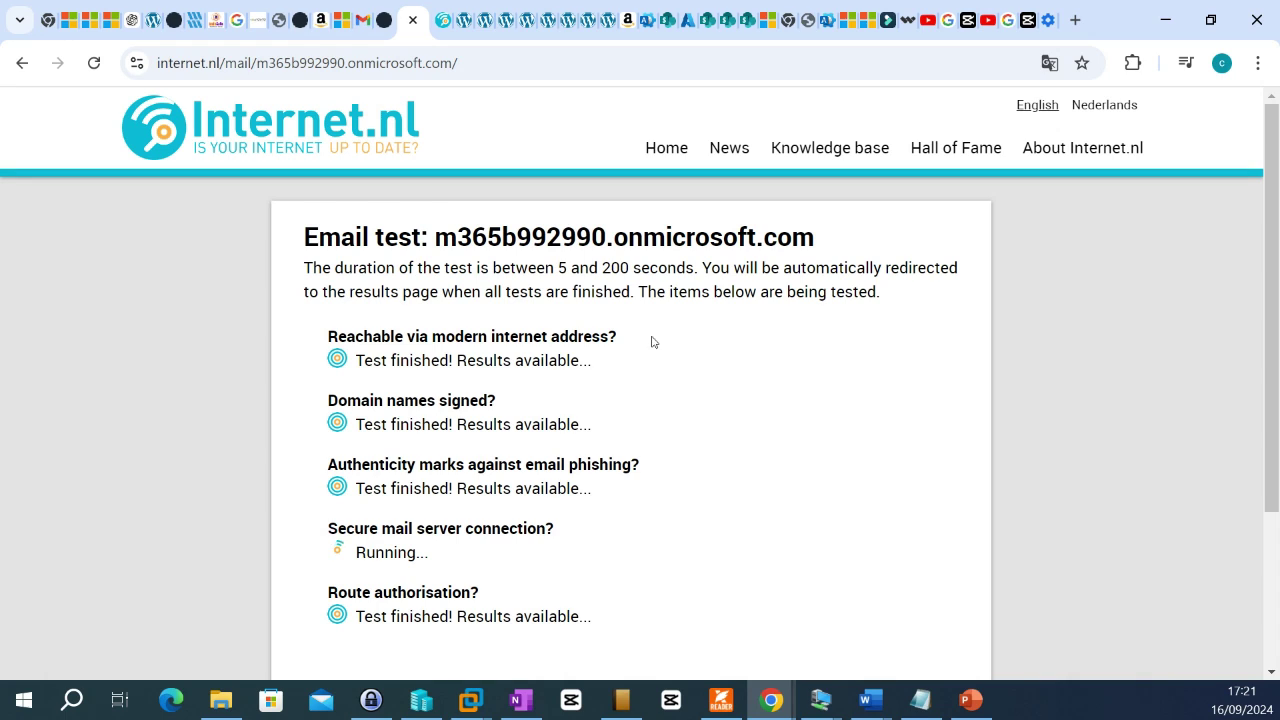
scroll(651, 342, "down", 1)
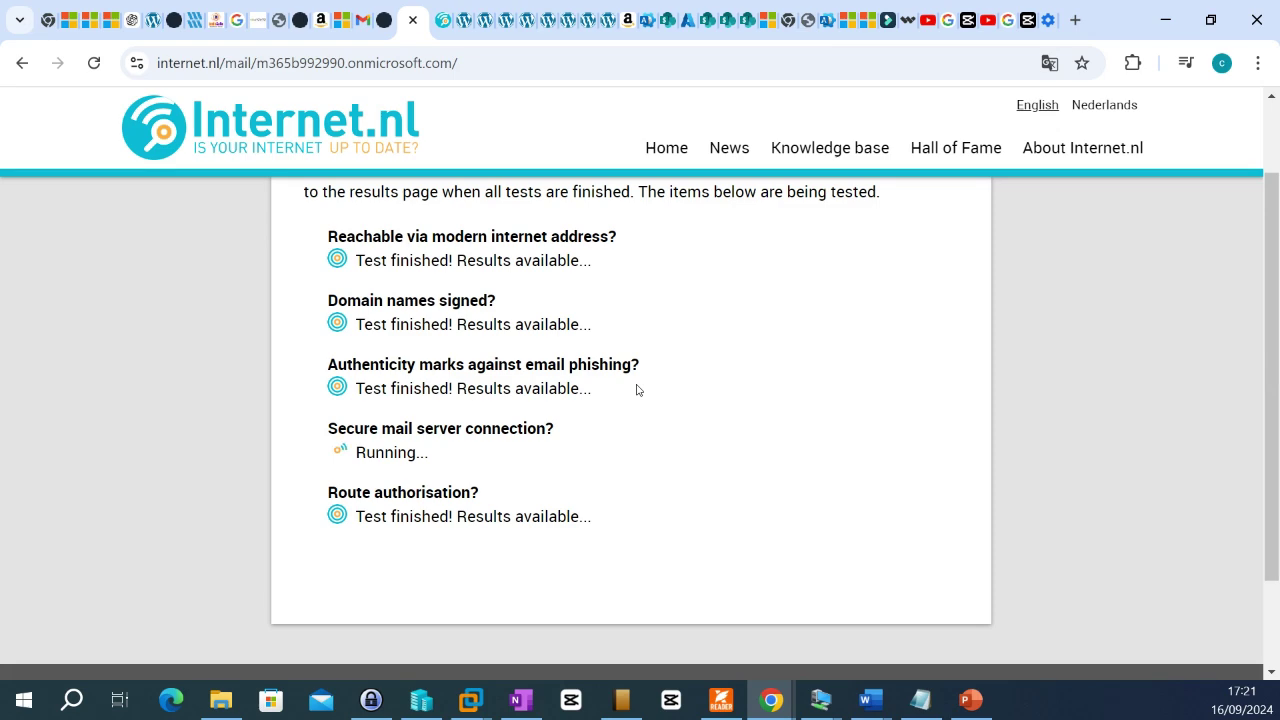
scroll(615, 362, "up", 2)
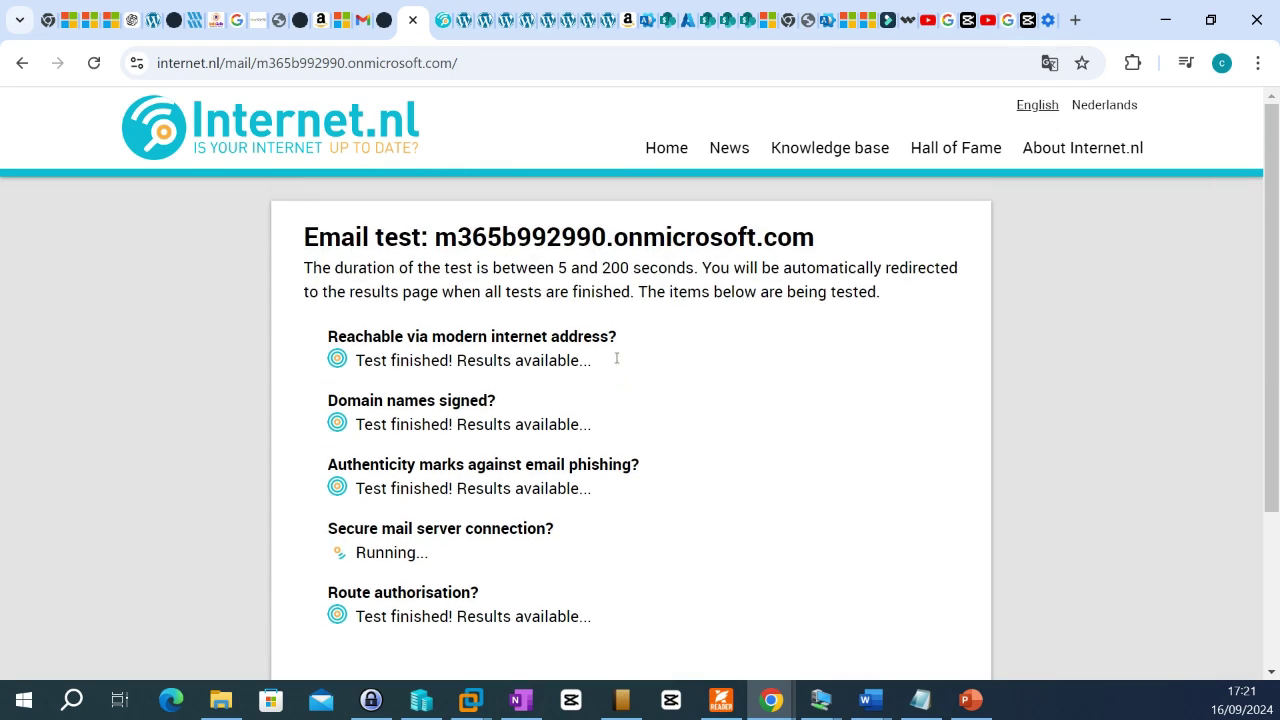
scroll(615, 362, "down", 1)
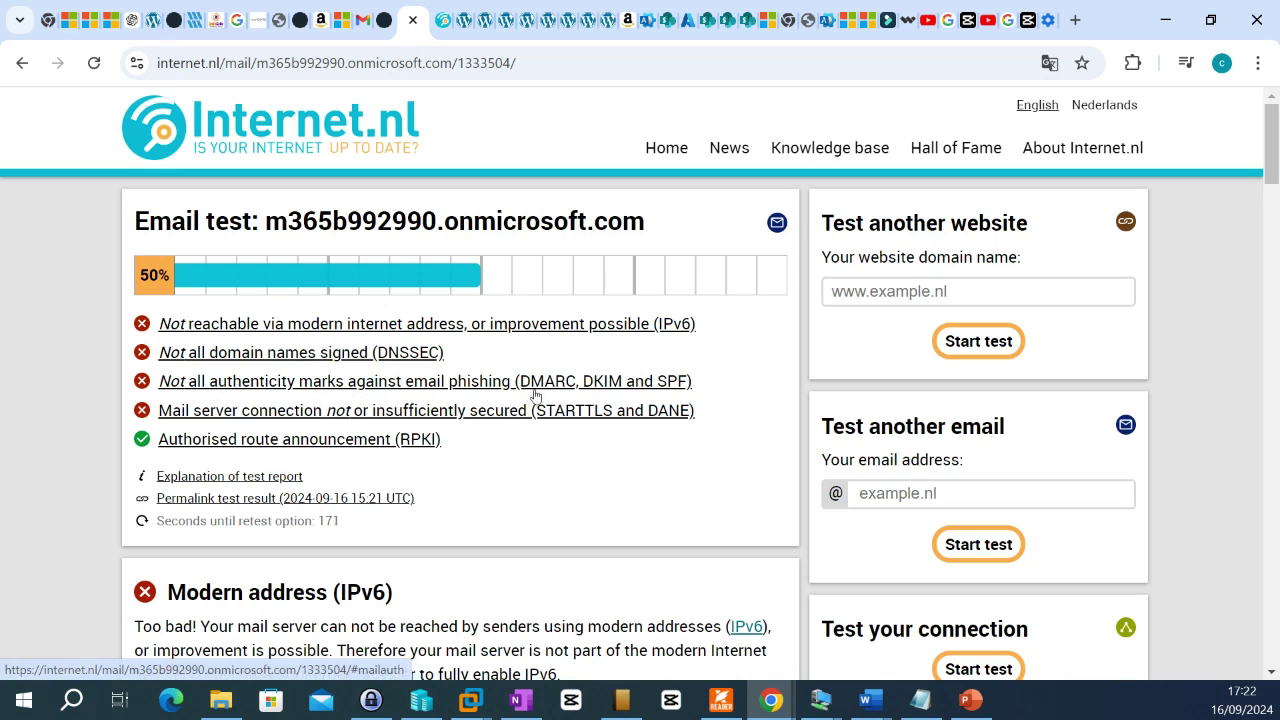
Go to the test report's authenticity marks against phishing and read the DMARC existence verdict, collapsing its details when done.
left_click(400, 388)
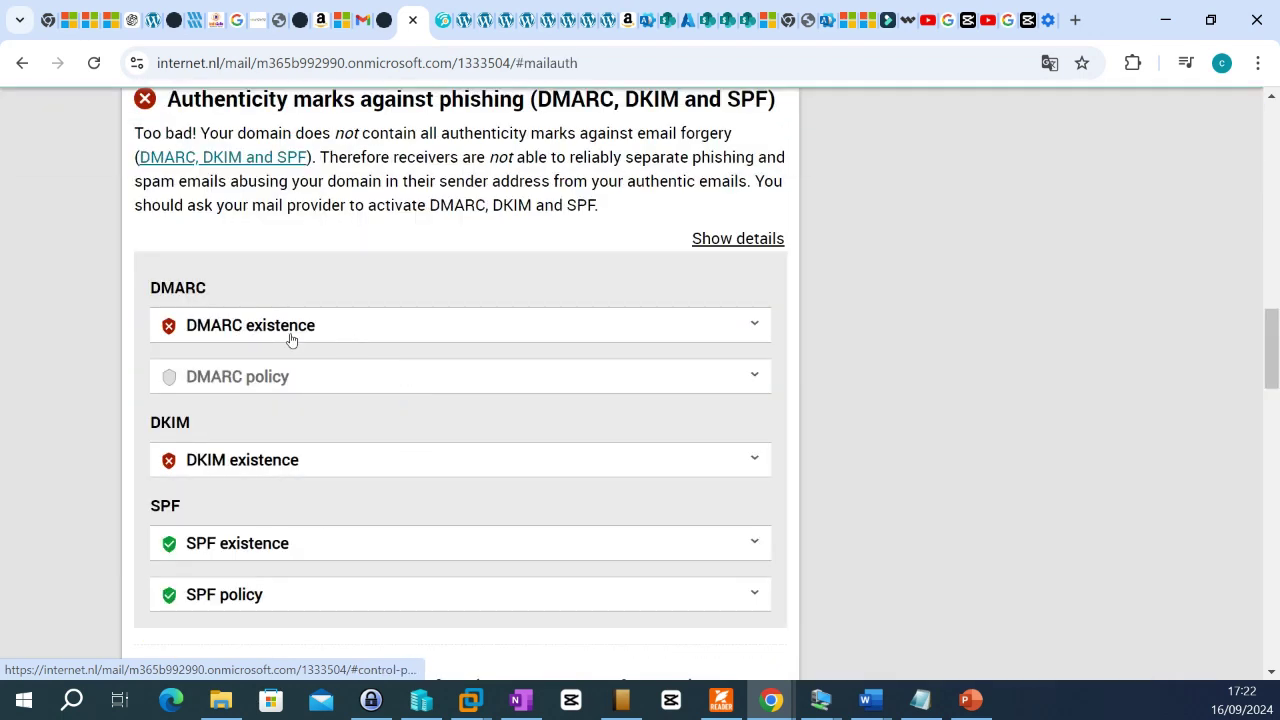
left_click(326, 340)
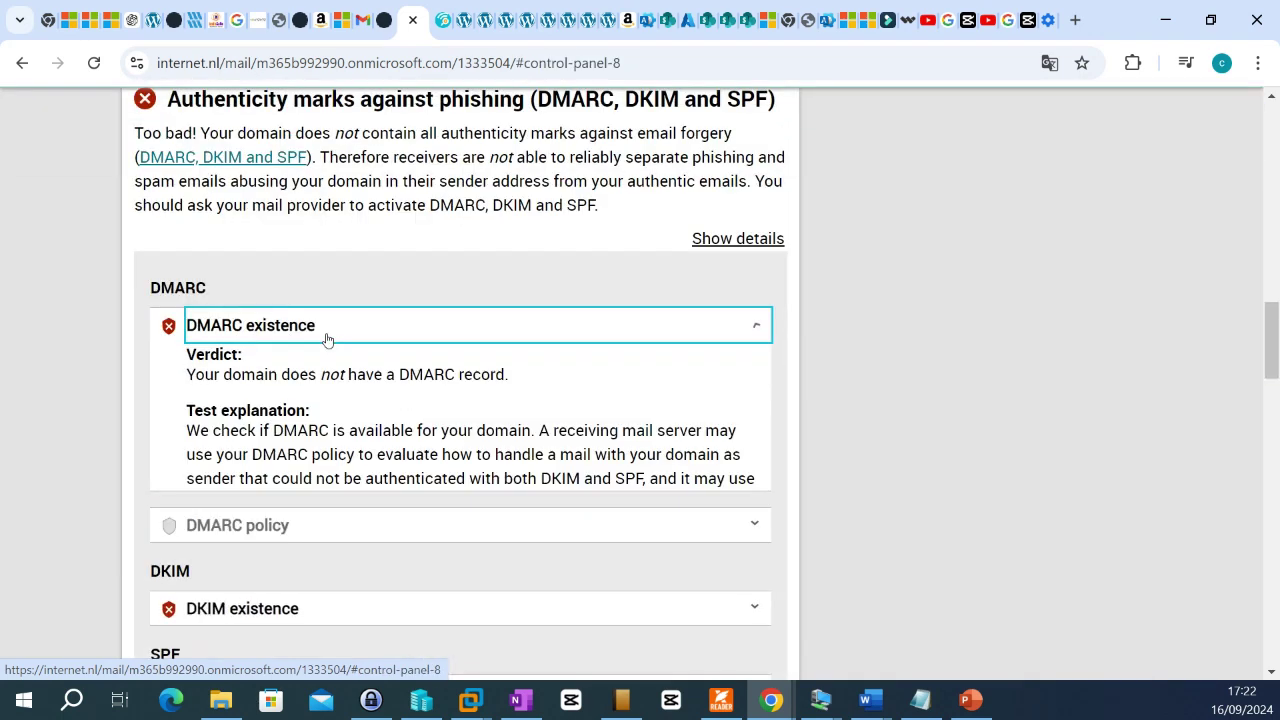
left_click(326, 340)
left_click(326, 340)
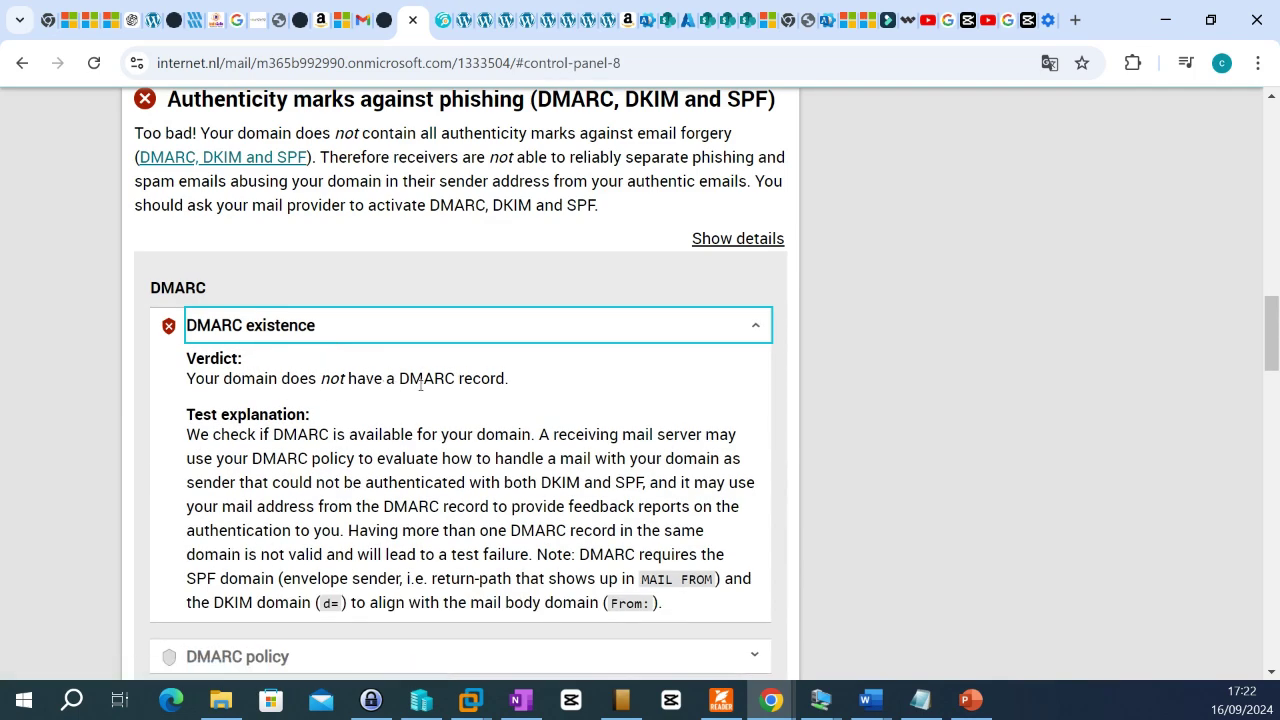
left_click(487, 340)
left_click(487, 340)
left_click(530, 341)
scroll(477, 366, "down", 1)
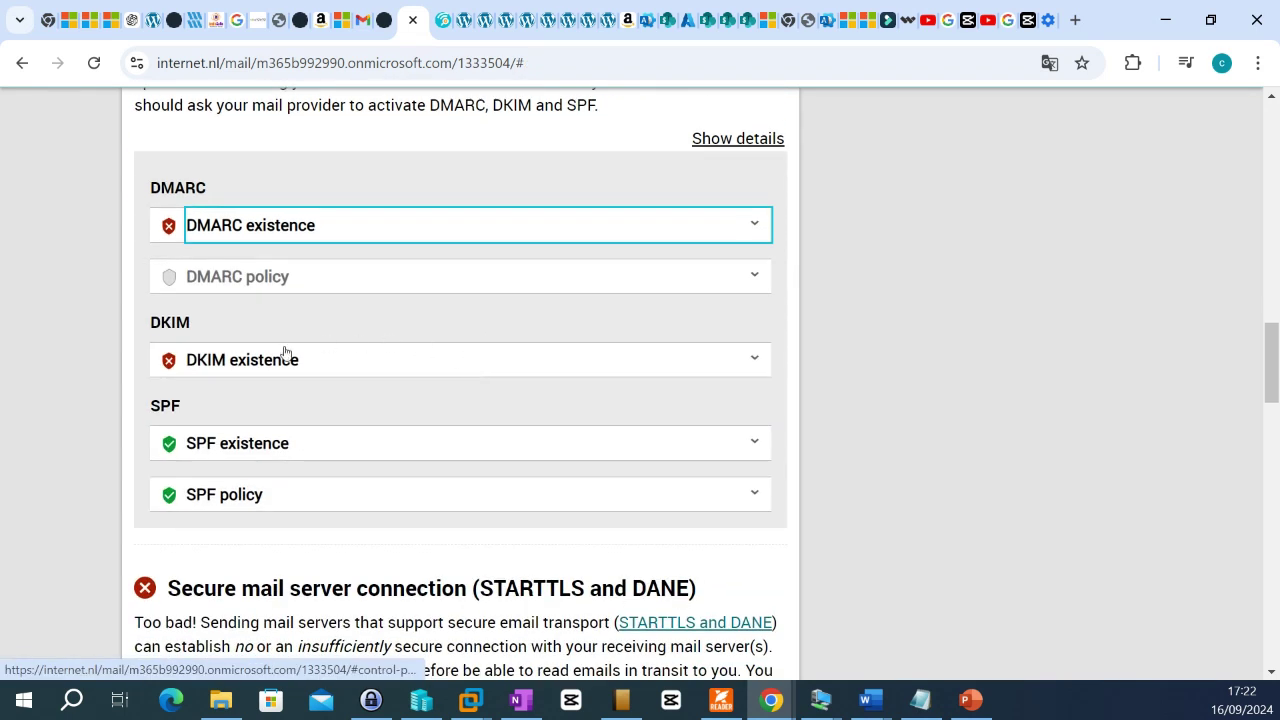
Examine the DKIM existence, SPF existence and SPF policy results, collapsing each entry after reading it.
left_click(326, 371)
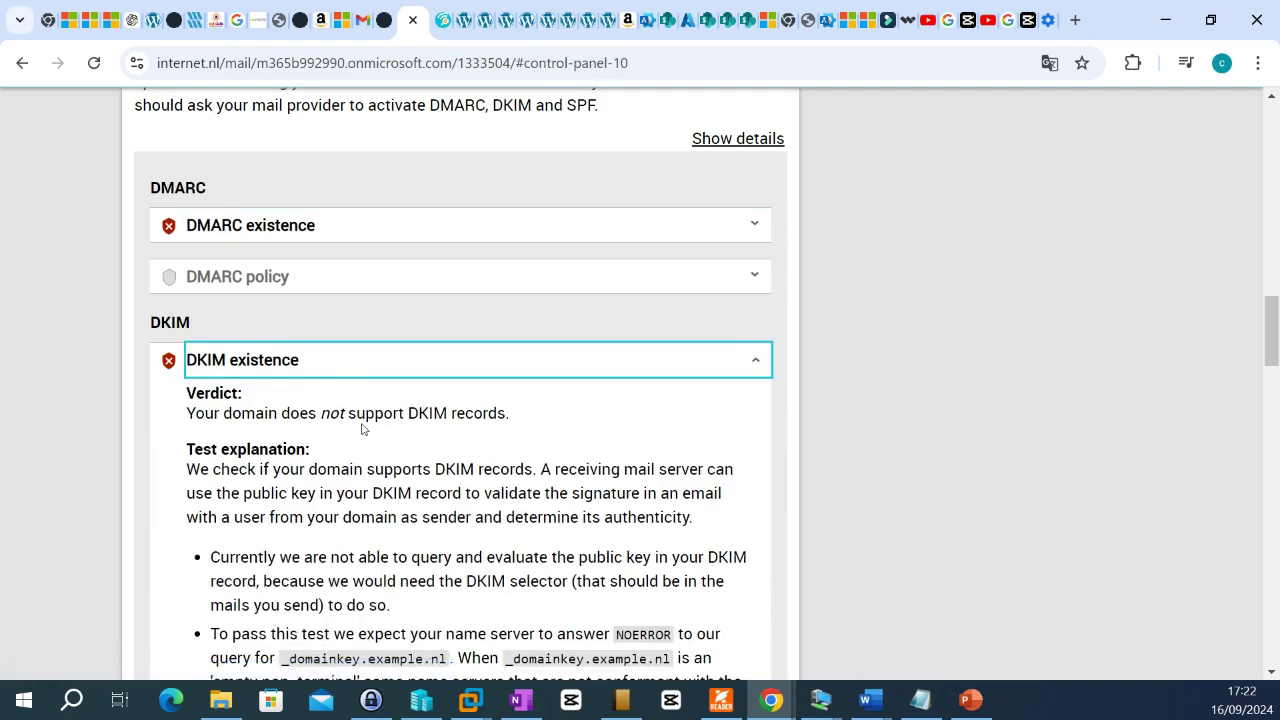
left_click(443, 376)
scroll(437, 380, "down", 1)
left_click(411, 360)
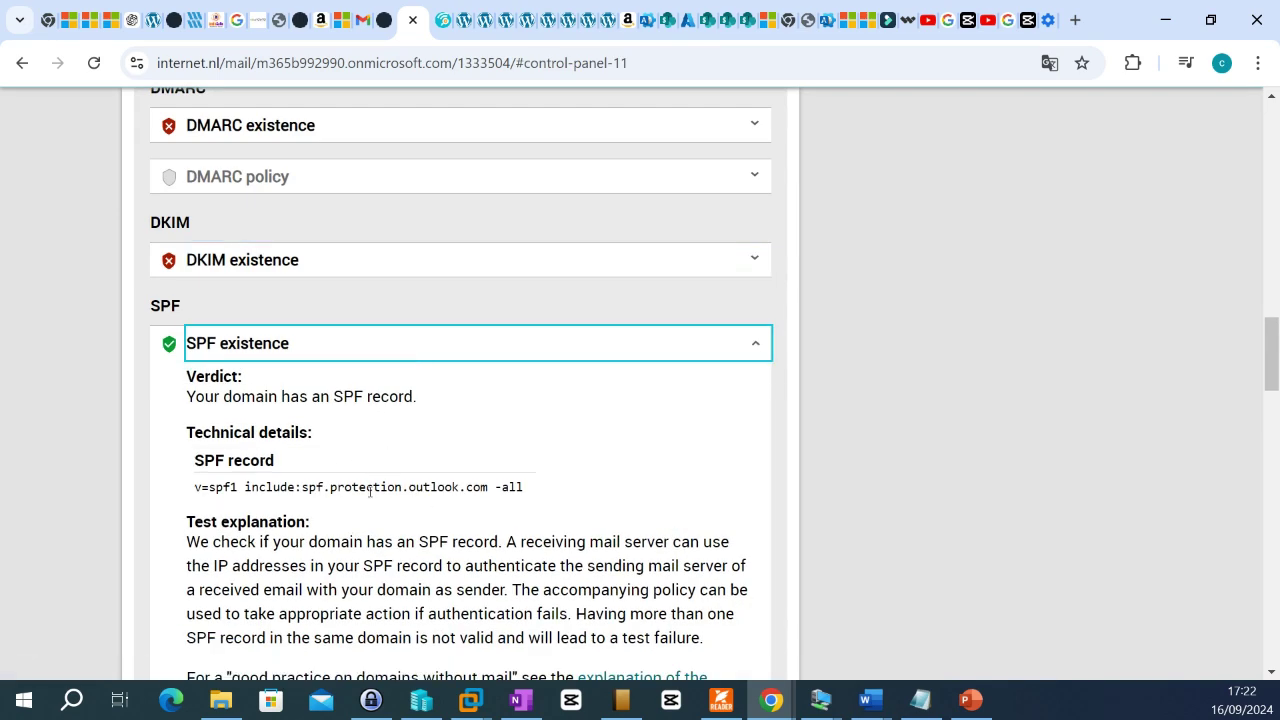
left_click(457, 357)
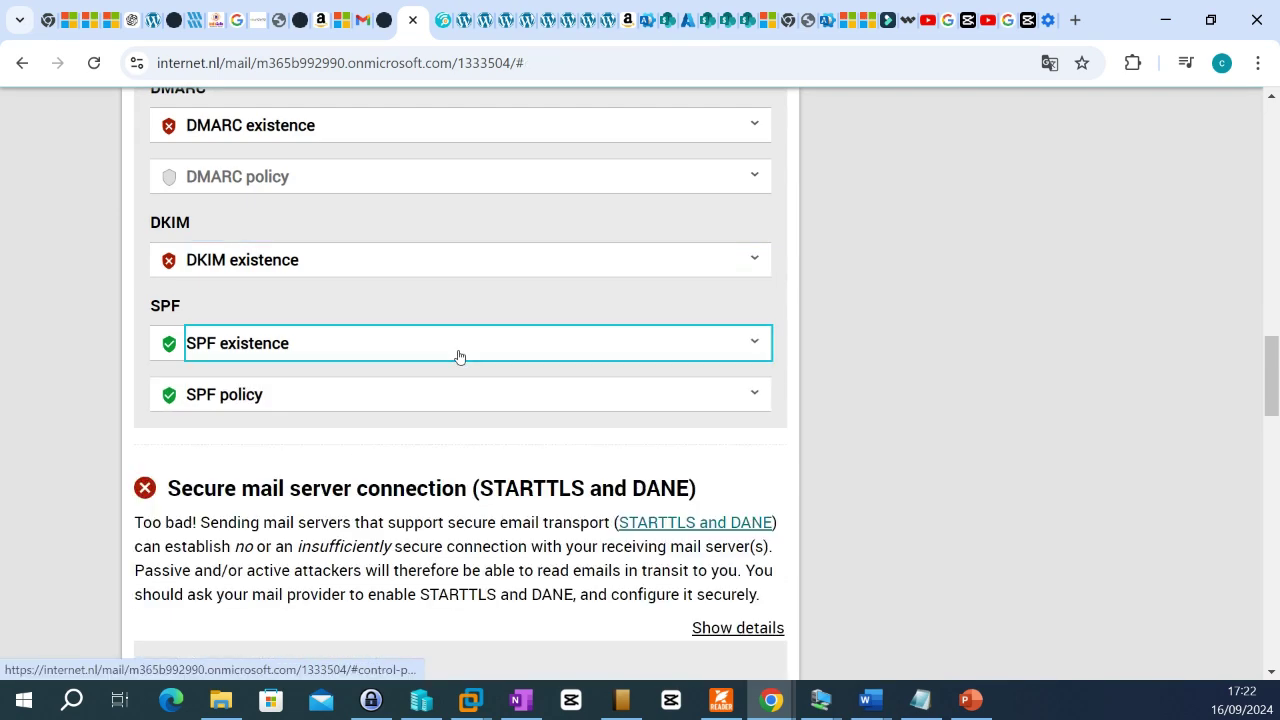
left_click(425, 396)
left_click(424, 394)
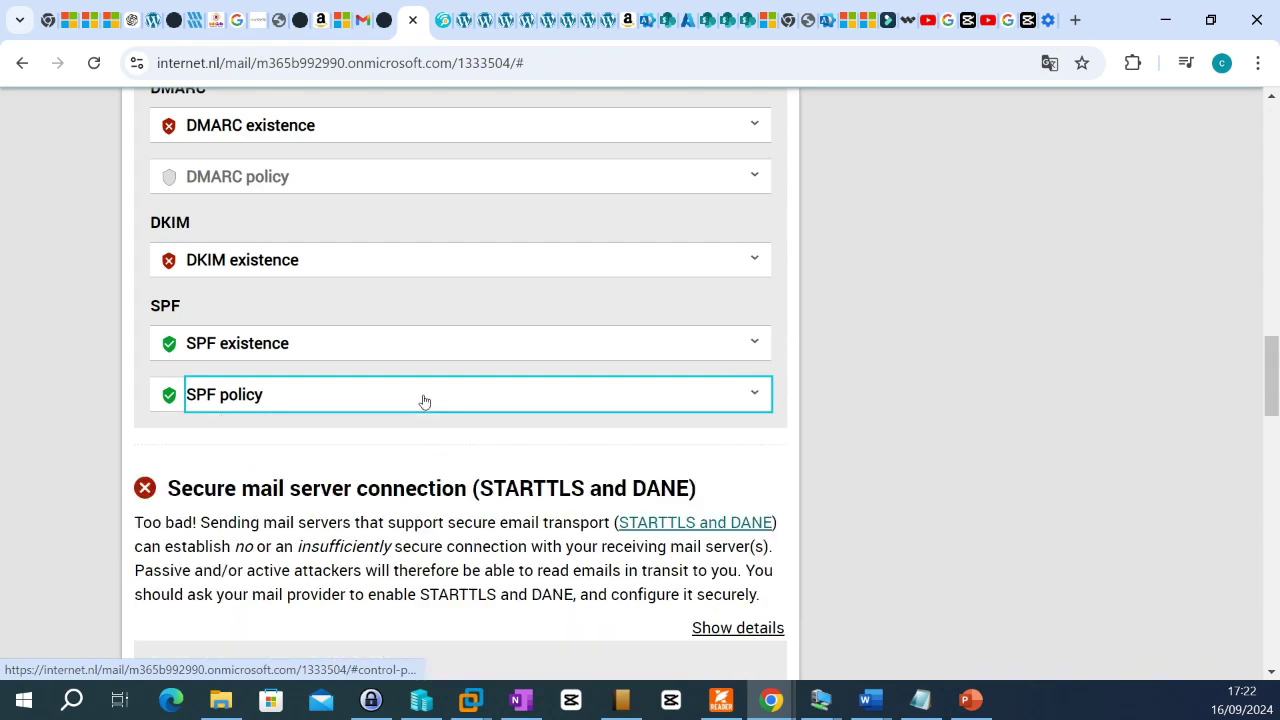
Review the Secure mail server connection section and expand the DANE existence result to read its verdict and technical details.
scroll(424, 390, "down", 1)
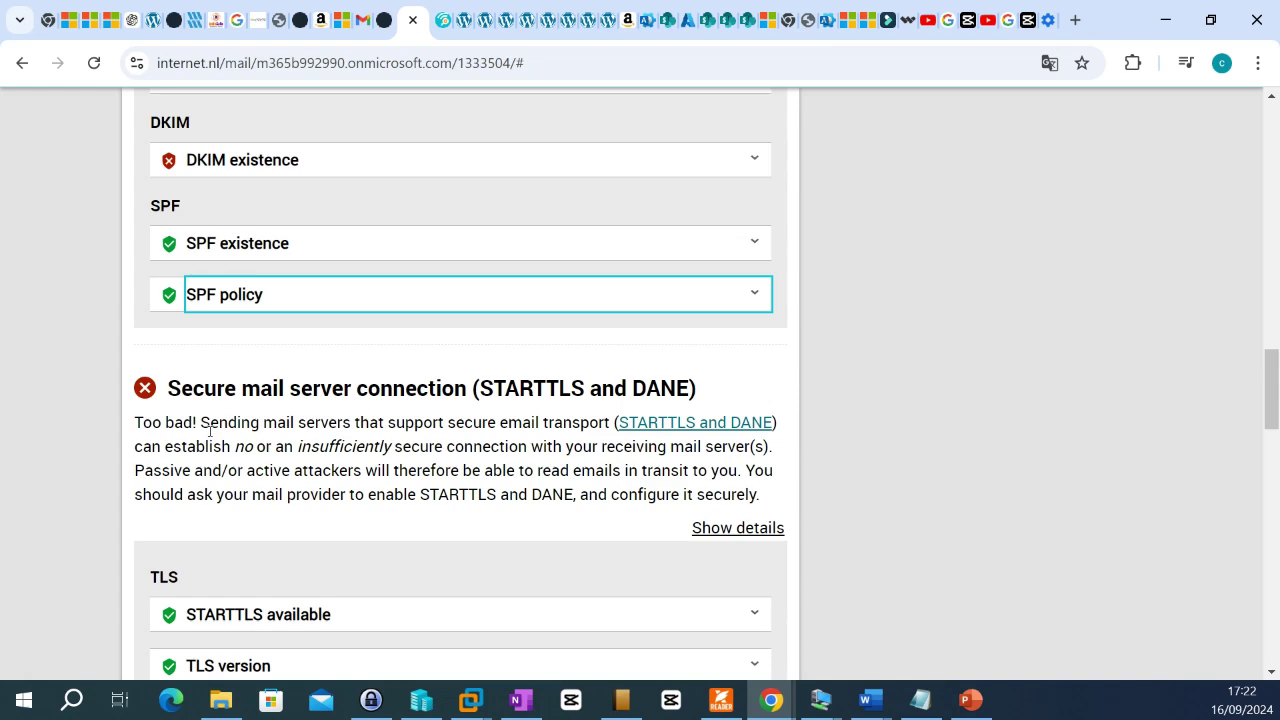
left_click_drag(135, 422, 192, 422)
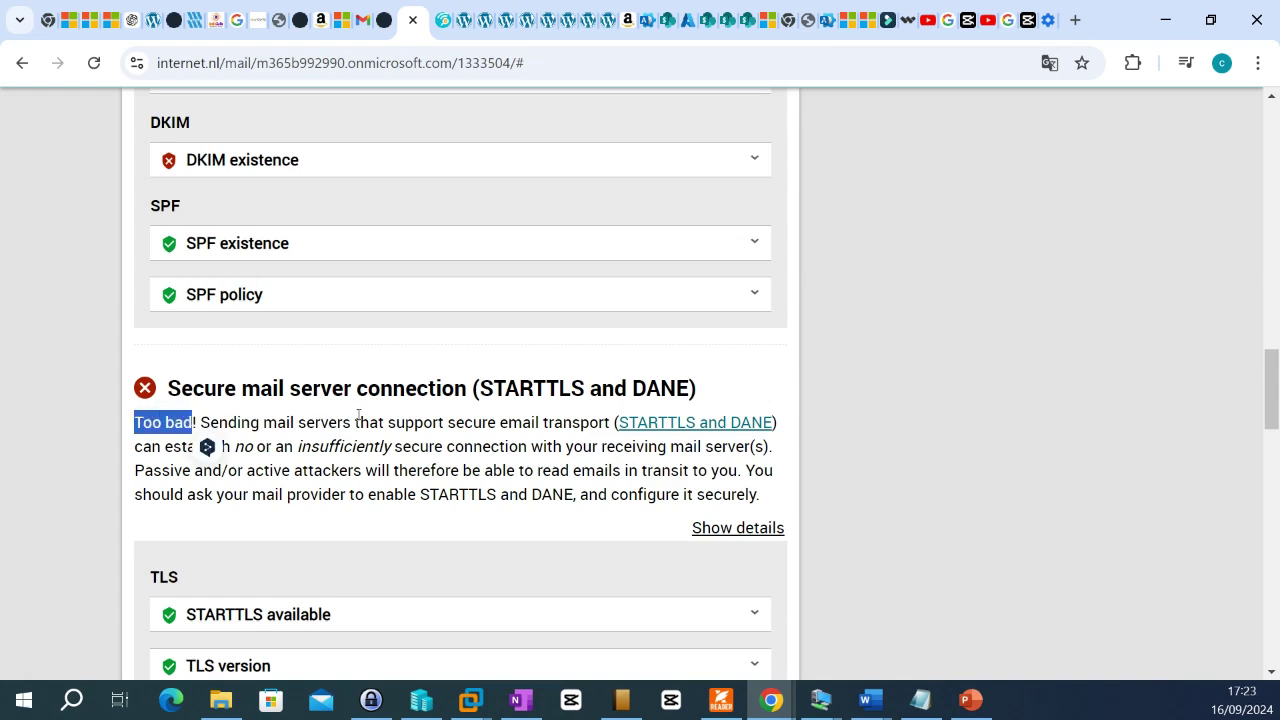
scroll(358, 414, "down", 15)
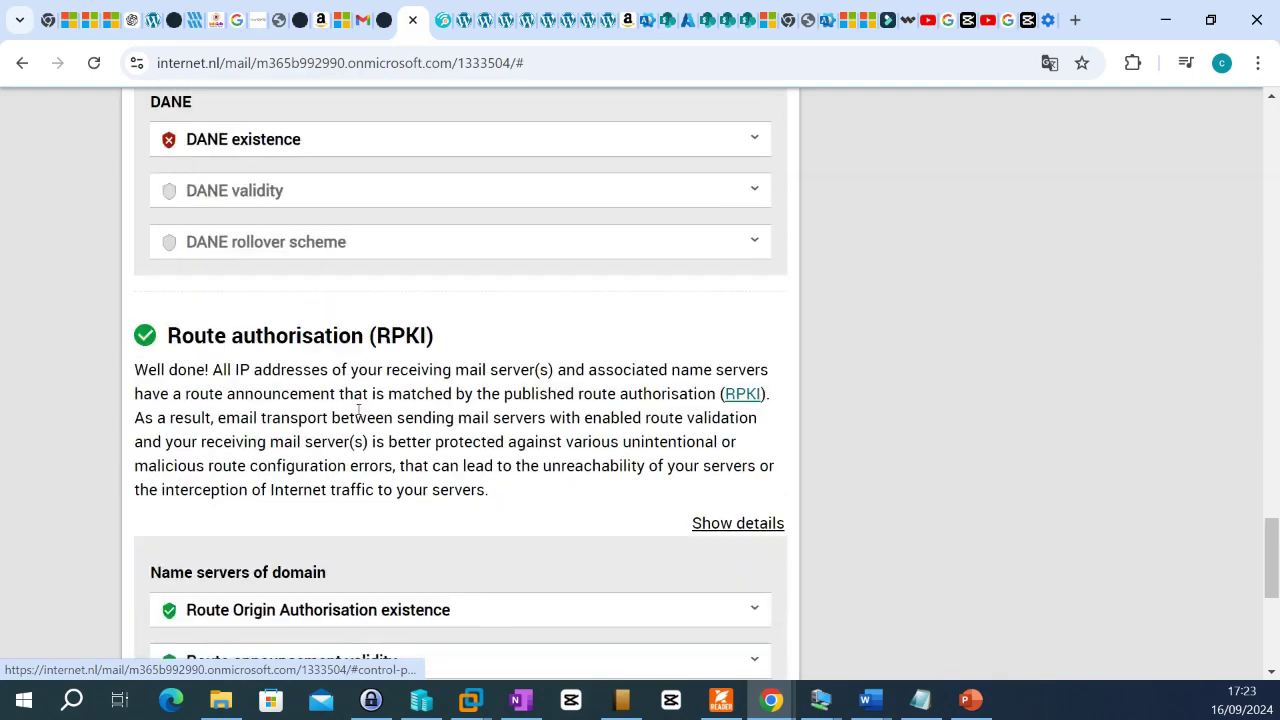
scroll(358, 412, "up", 4)
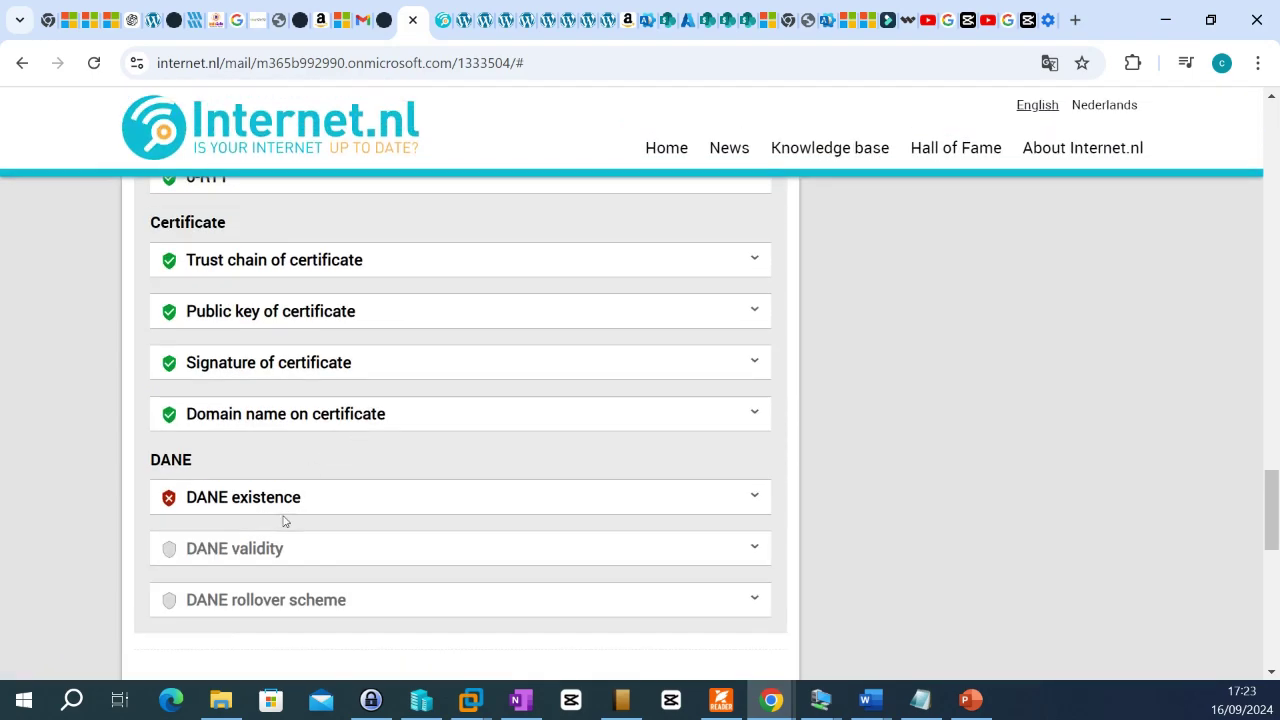
left_click(497, 503)
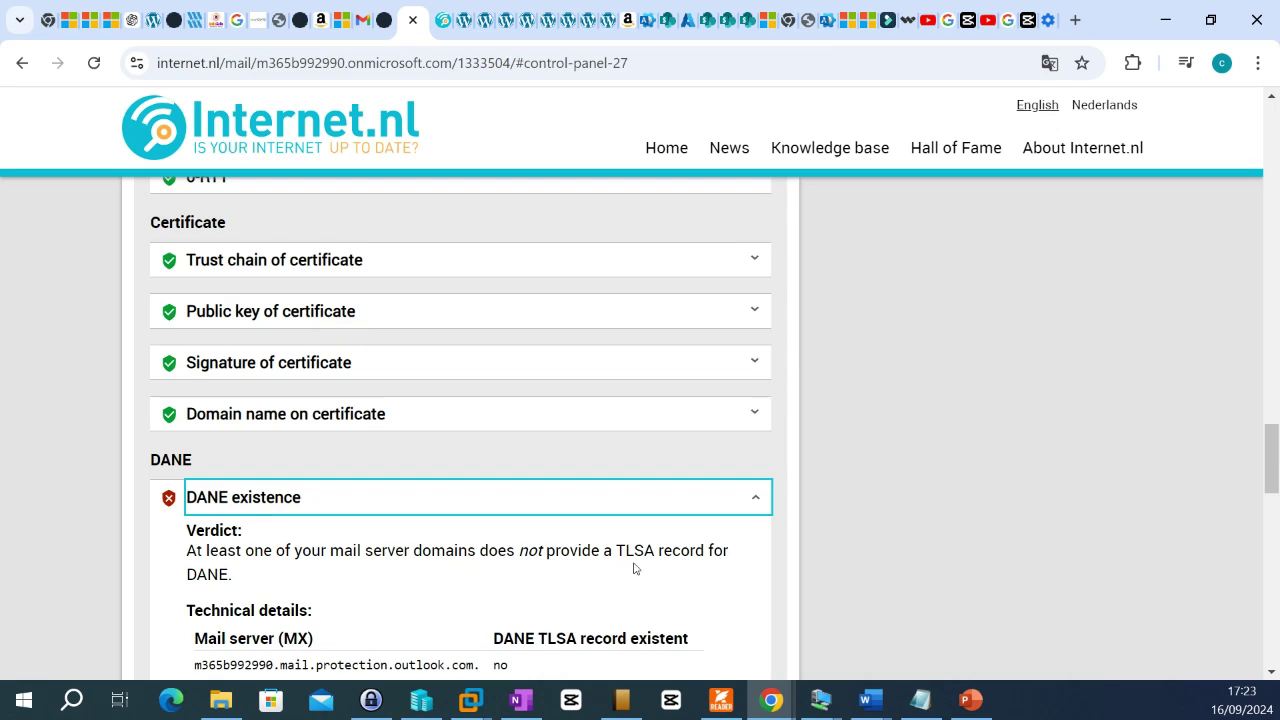
scroll(505, 550, "down", 3)
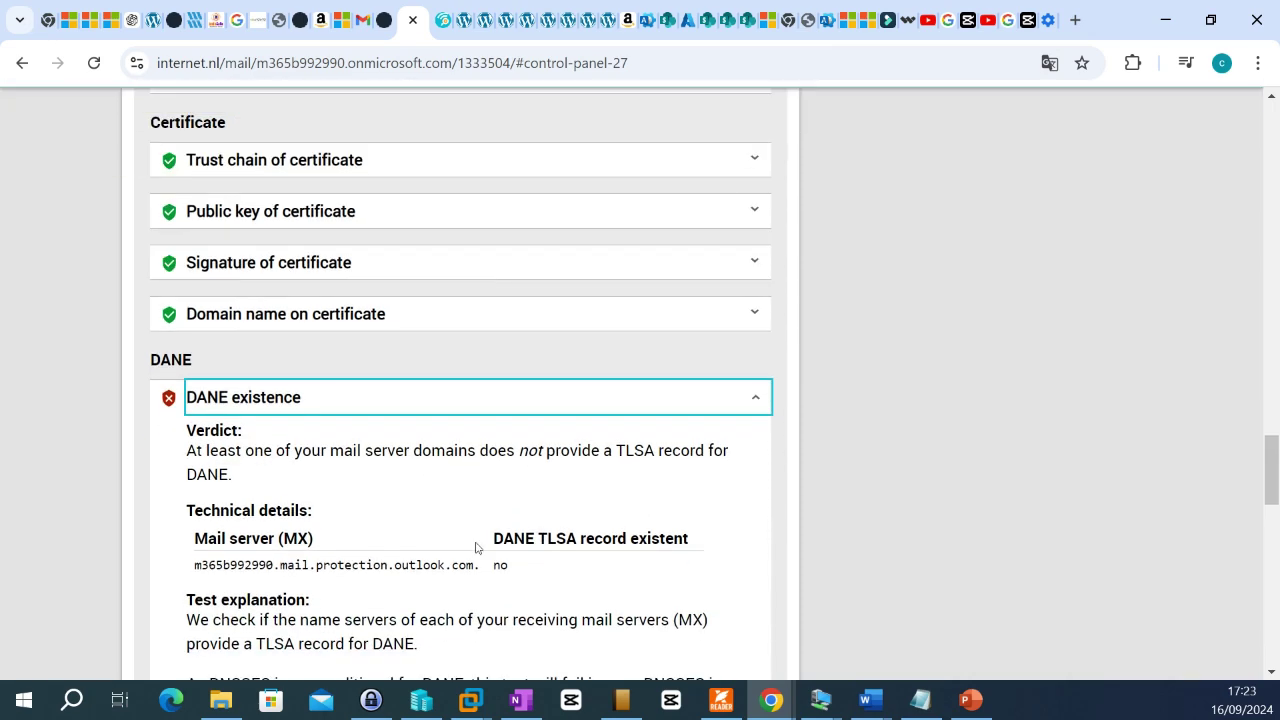
Review the Route authorisation (RPKI) results for the domain's name servers and mail servers.
scroll(322, 484, "down", 8)
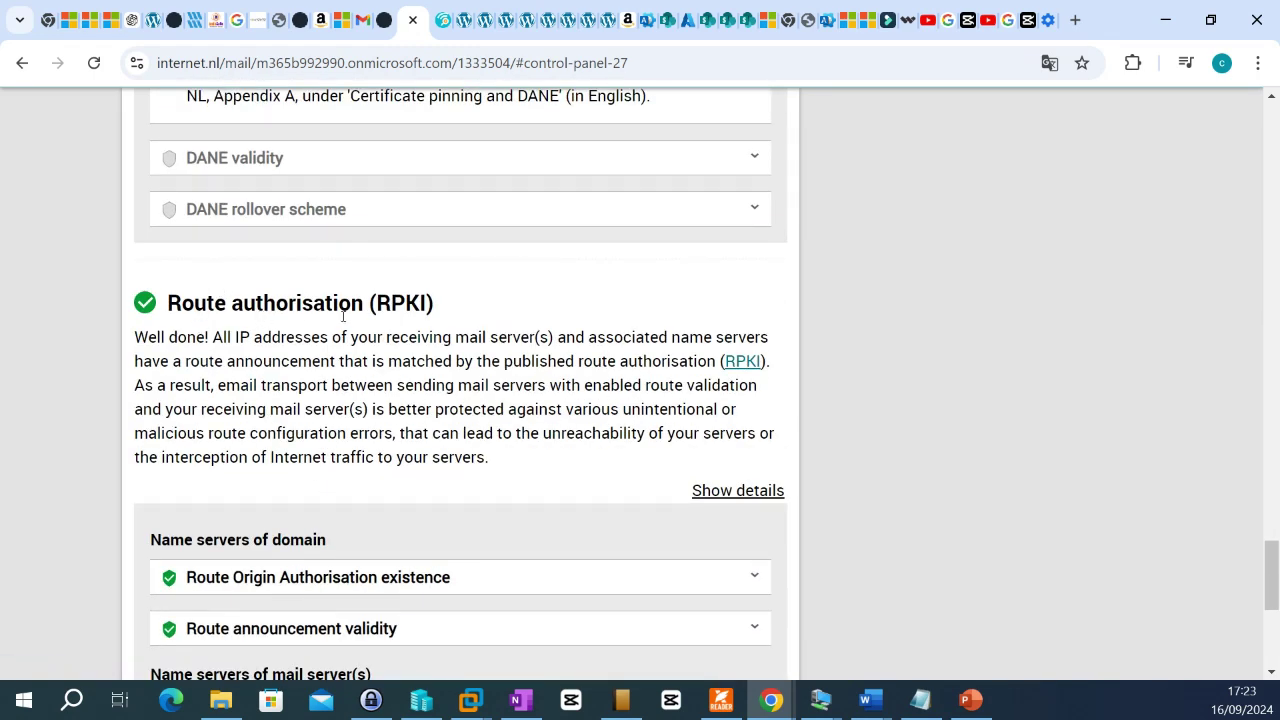
scroll(460, 377, "down", 5)
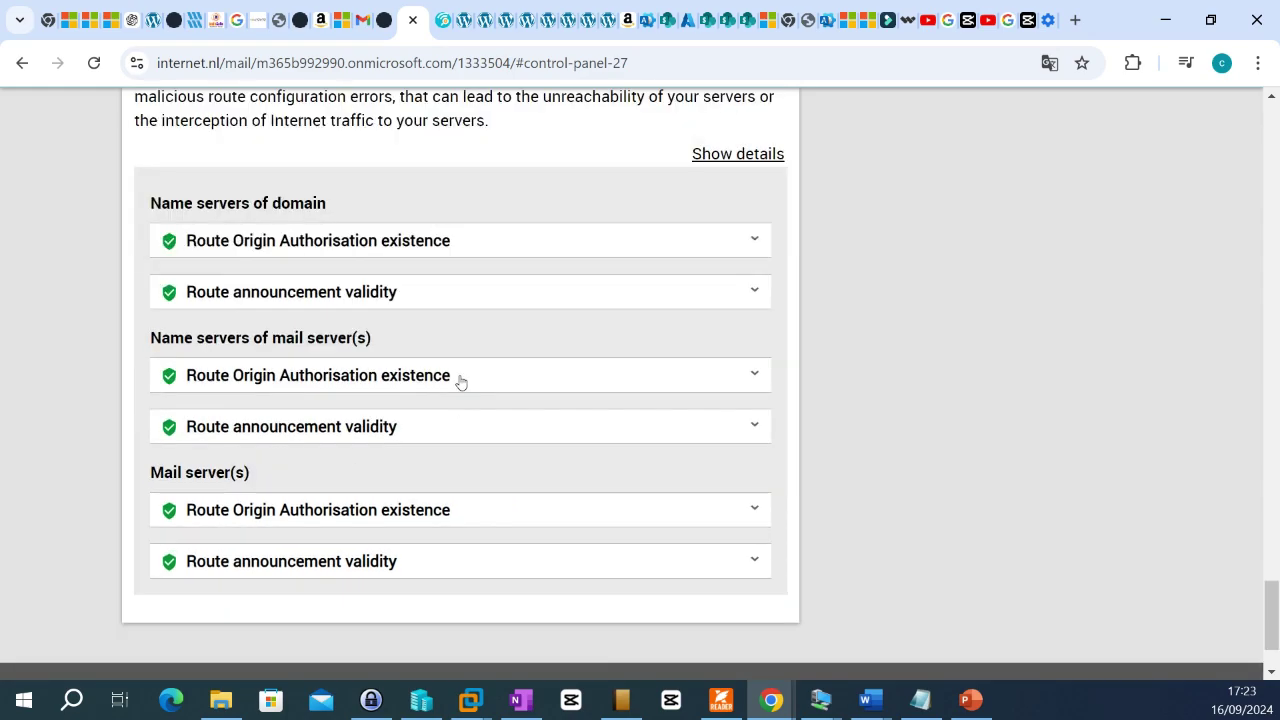
scroll(460, 377, "up", 10)
scroll(460, 377, "up", 15)
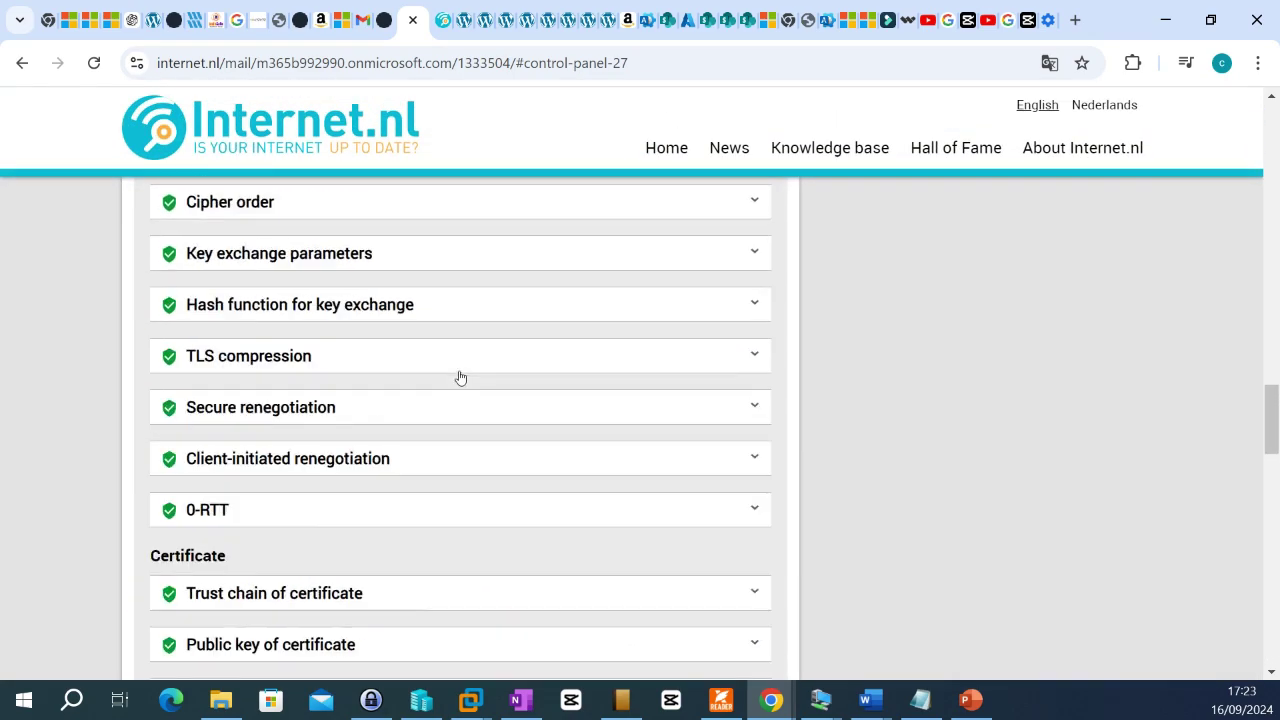
Return to the summary of the email test report and review the overall score, the test categories and the Modern address (IPv6) section.
scroll(460, 370, "up", 11)
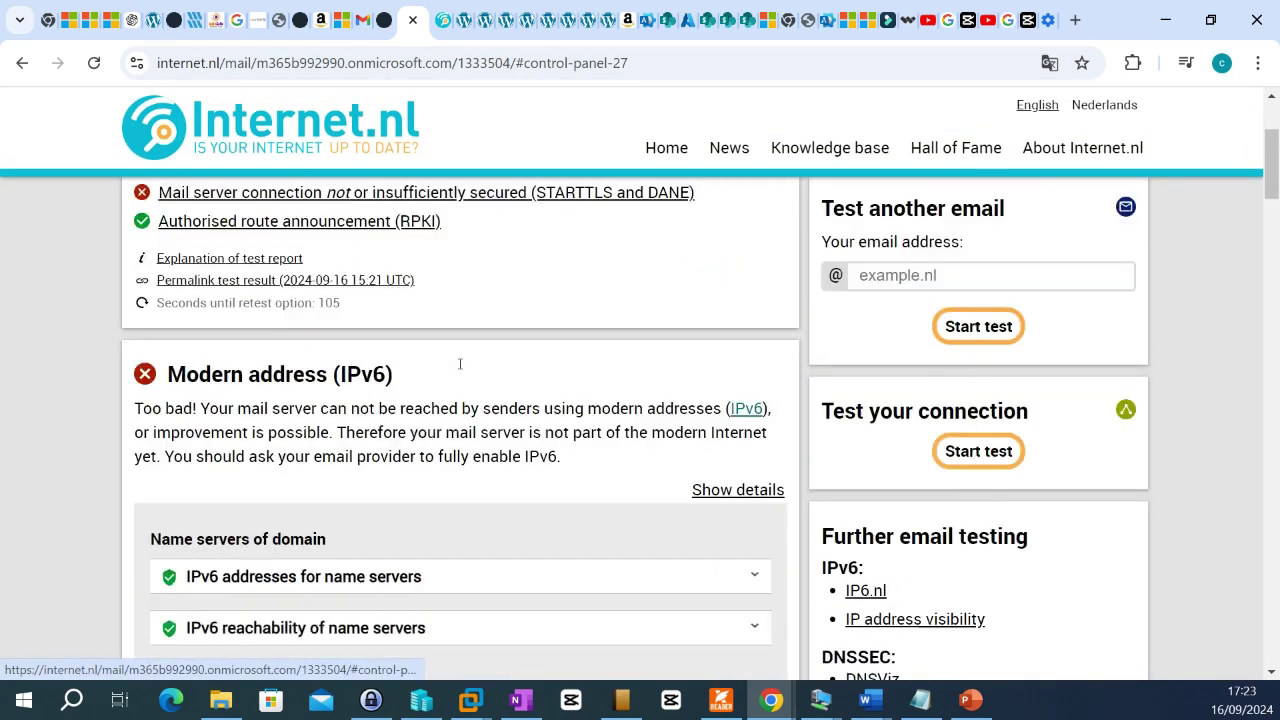
scroll(460, 370, "down", 1)
scroll(460, 370, "up", 1)
scroll(460, 370, "up", 1)
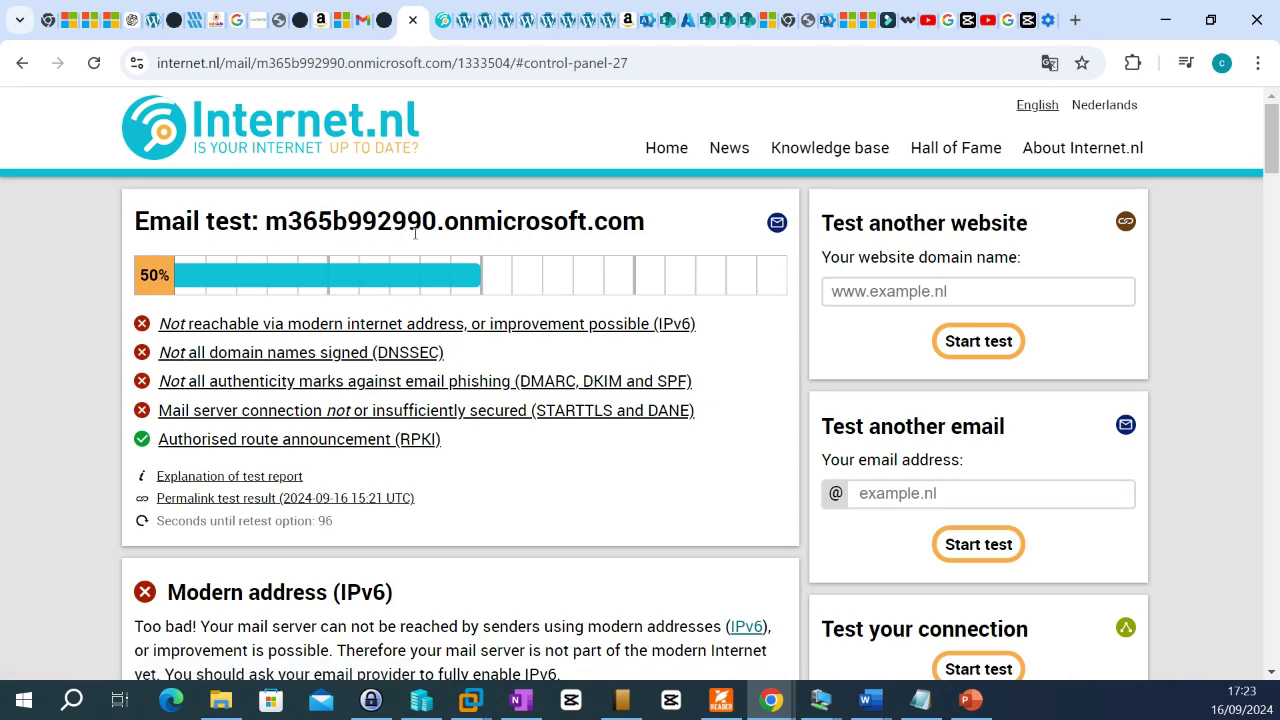
scroll(396, 400, "down", 2)
scroll(397, 398, "up", 2)
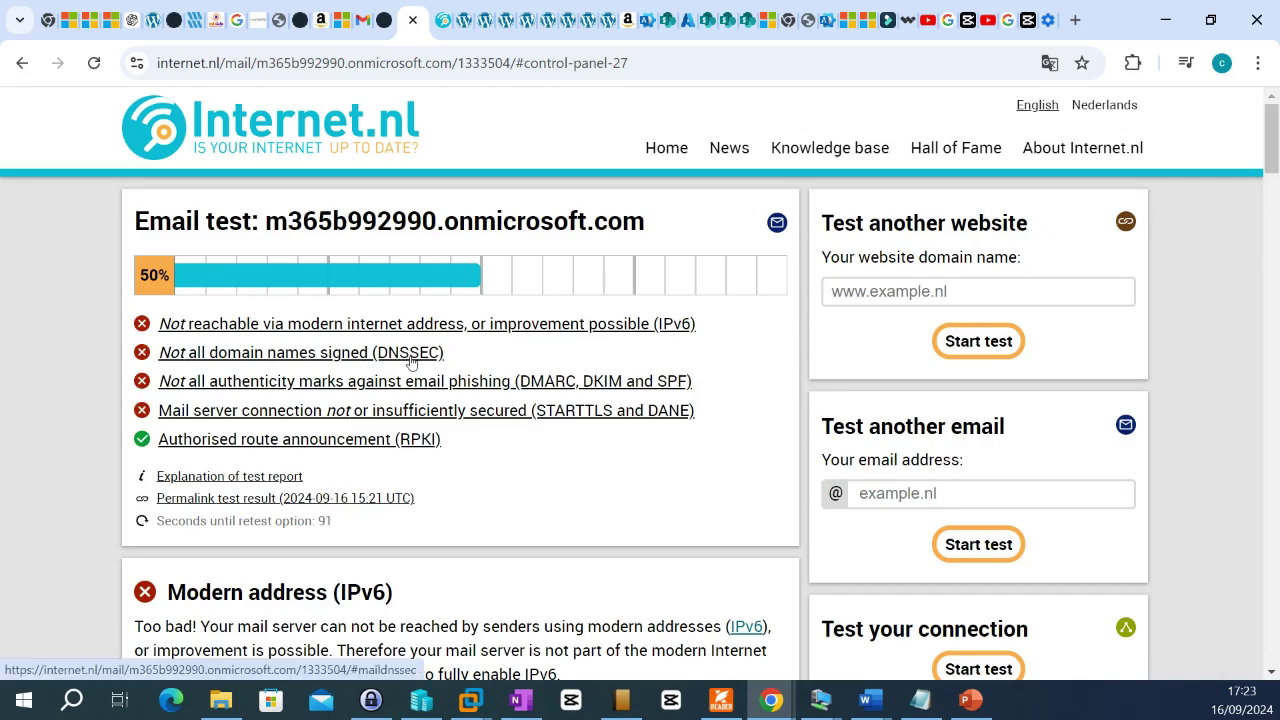
scroll(394, 369, "down", 3)
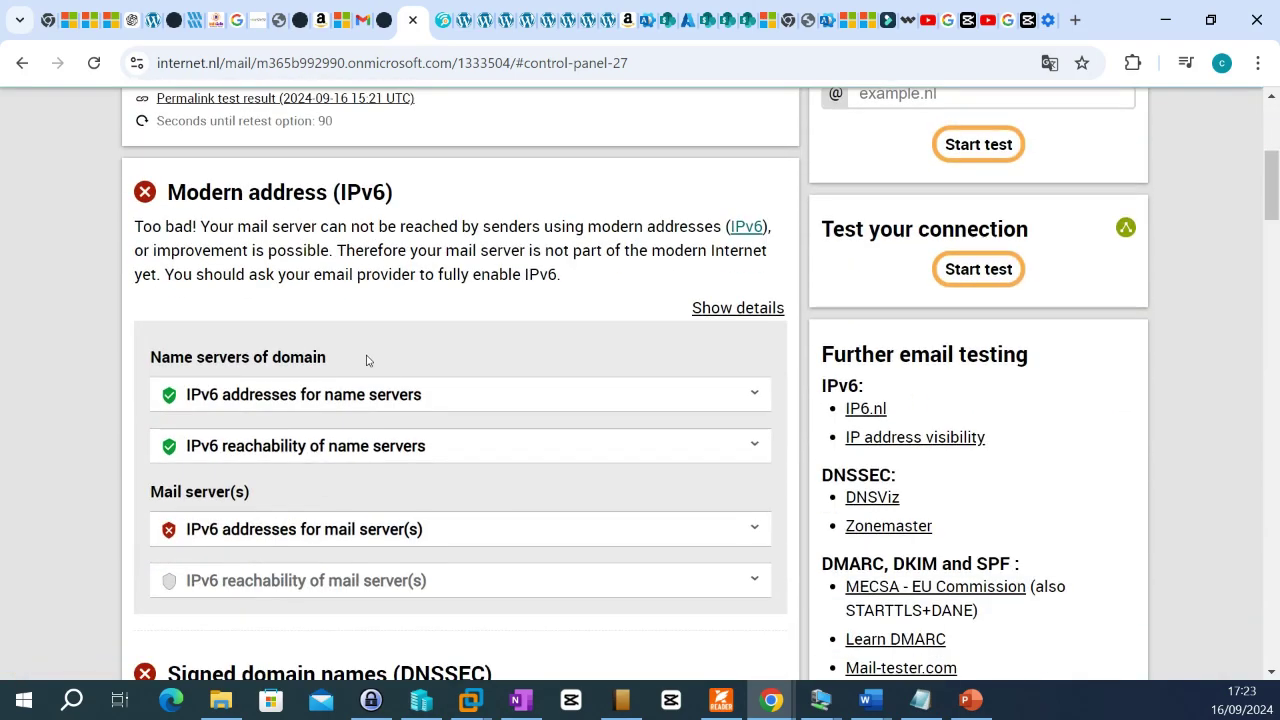
scroll(368, 358, "up", 5)
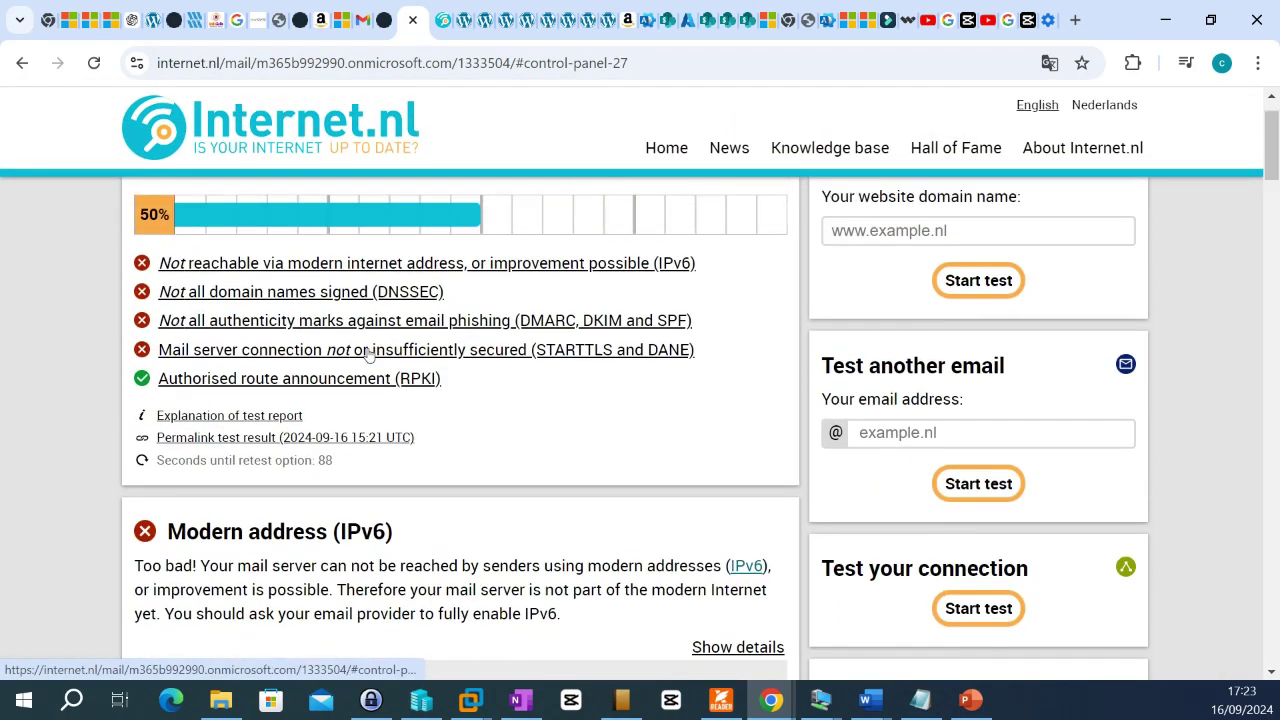
scroll(323, 380, "down", 10)
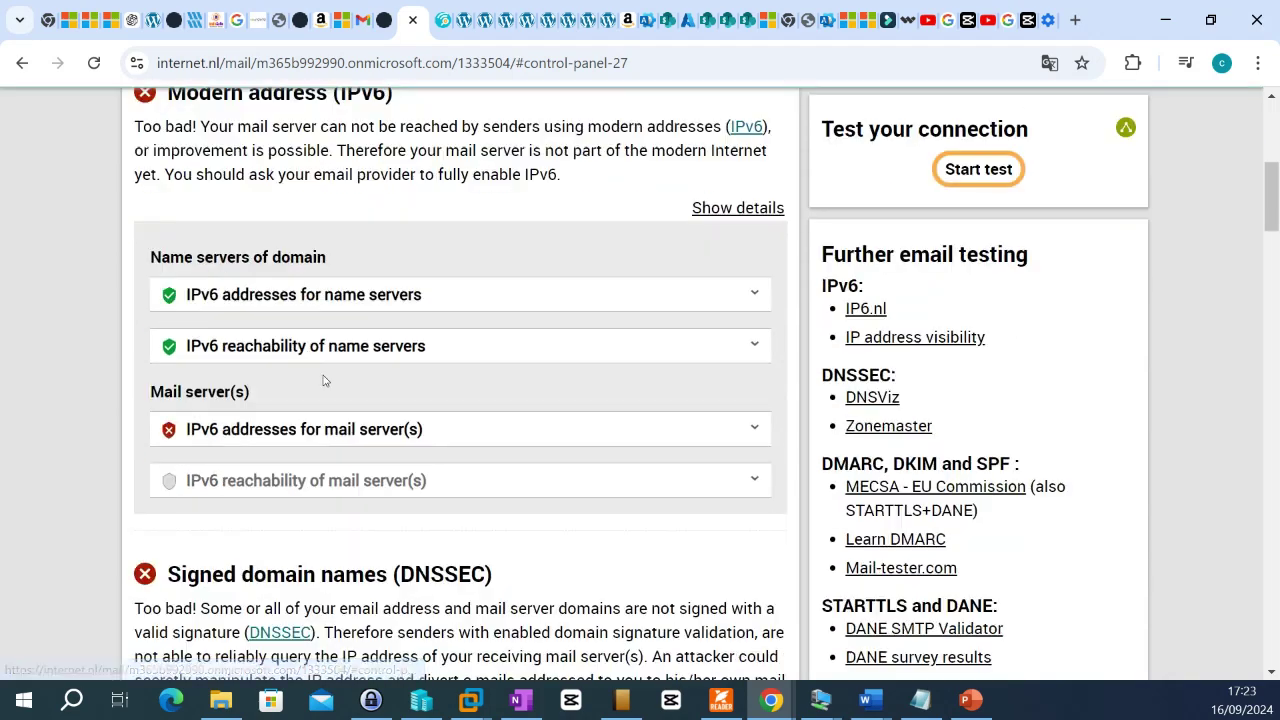
scroll(323, 380, "up", 10)
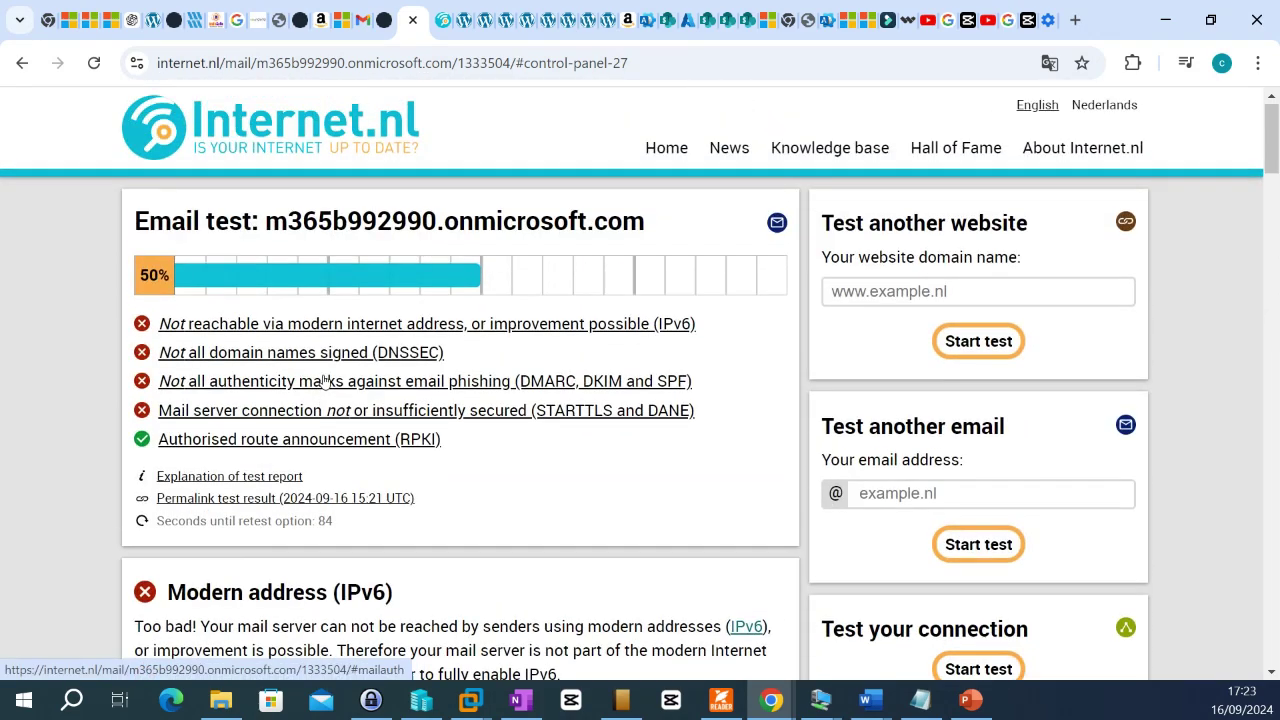
Open the Explanation of test report in a new tab and read how the score is calculated and what the icons mean.
right_click(283, 482)
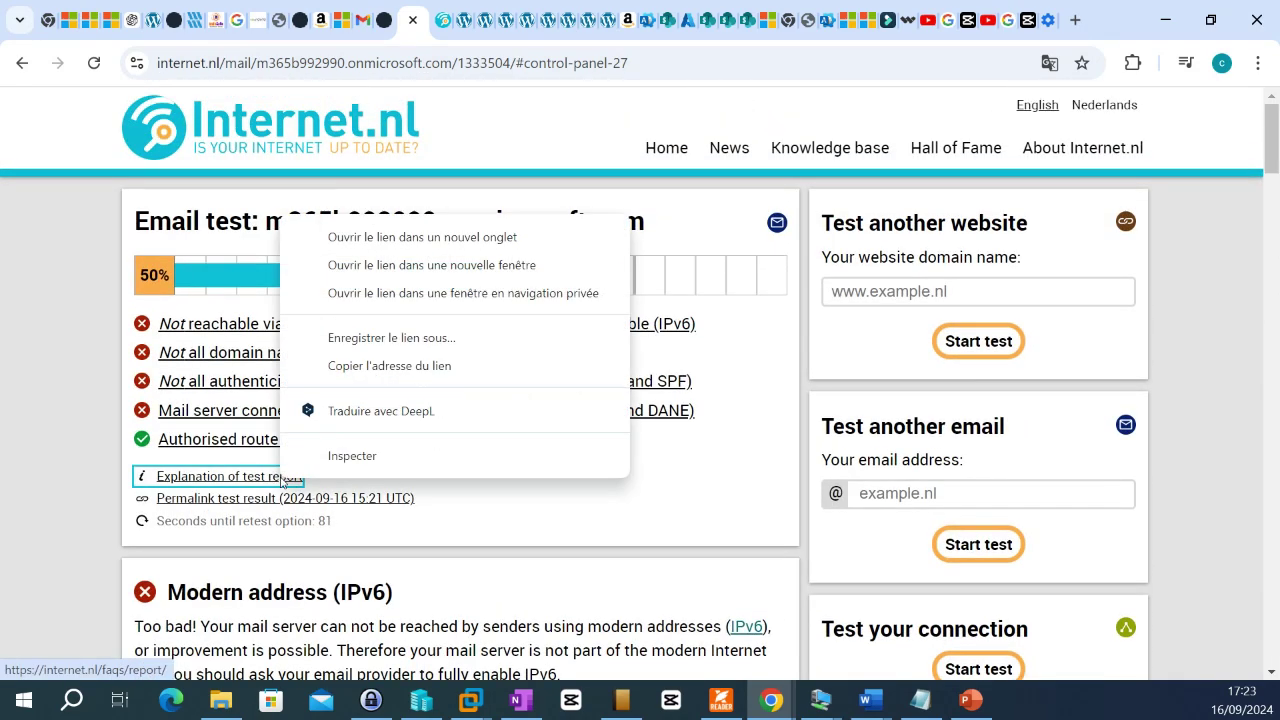
left_click(389, 249)
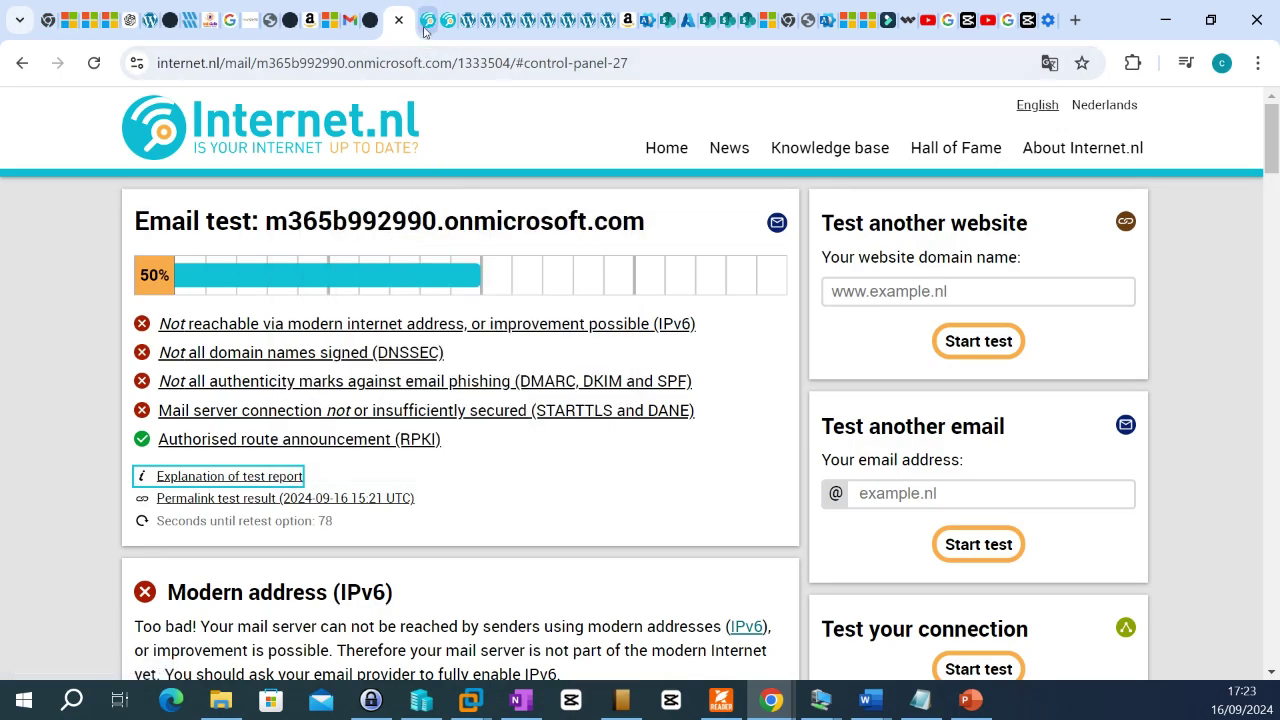
left_click(428, 22)
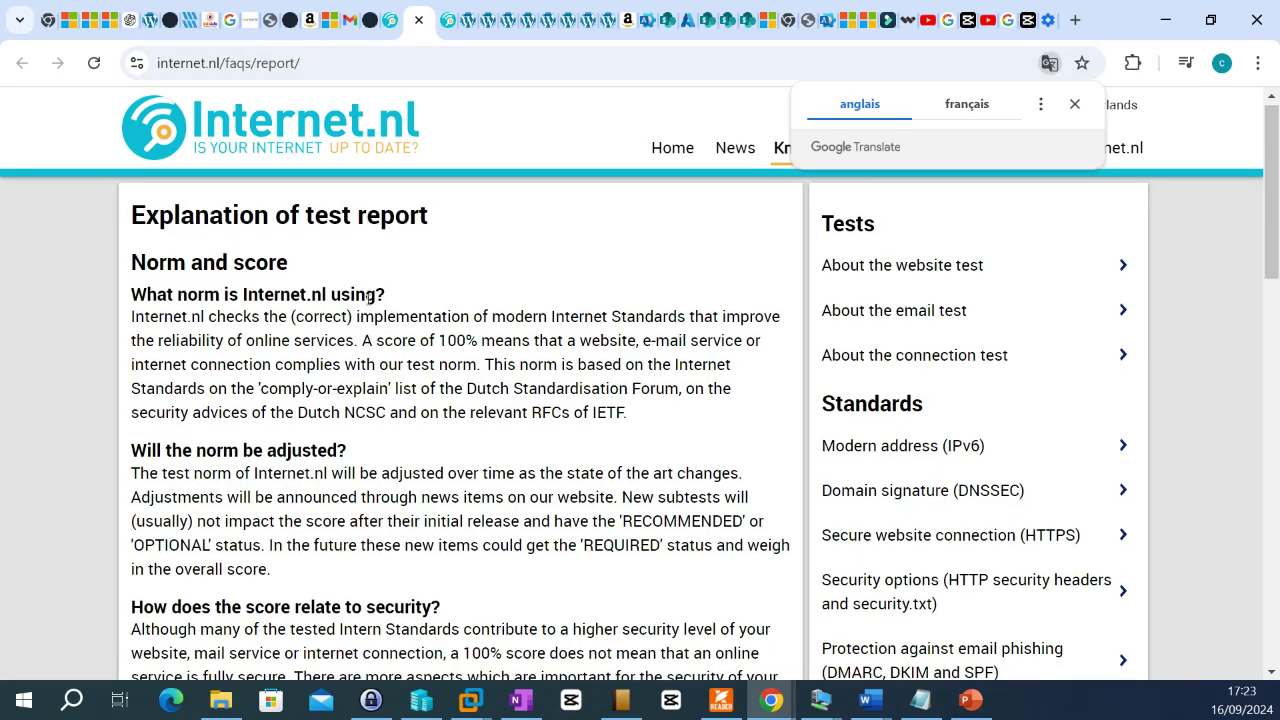
scroll(368, 300, "down", 20)
scroll(368, 300, "up", 20)
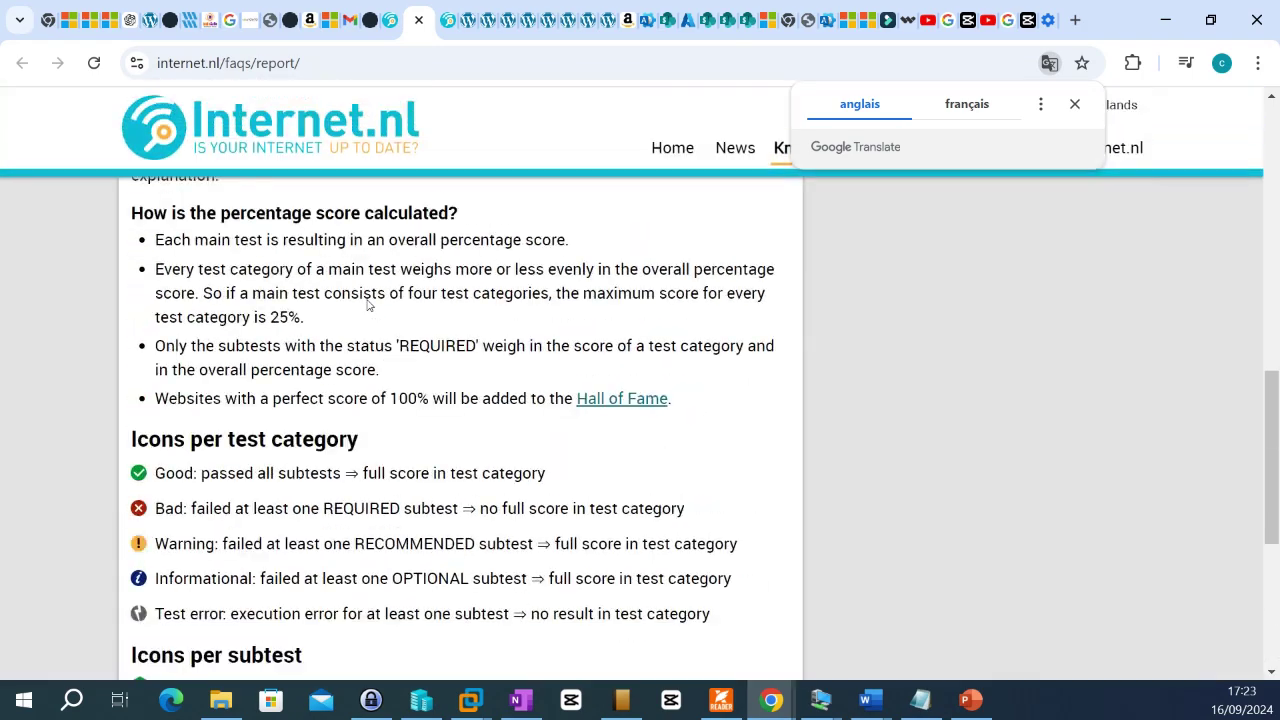
scroll(368, 300, "down", 10)
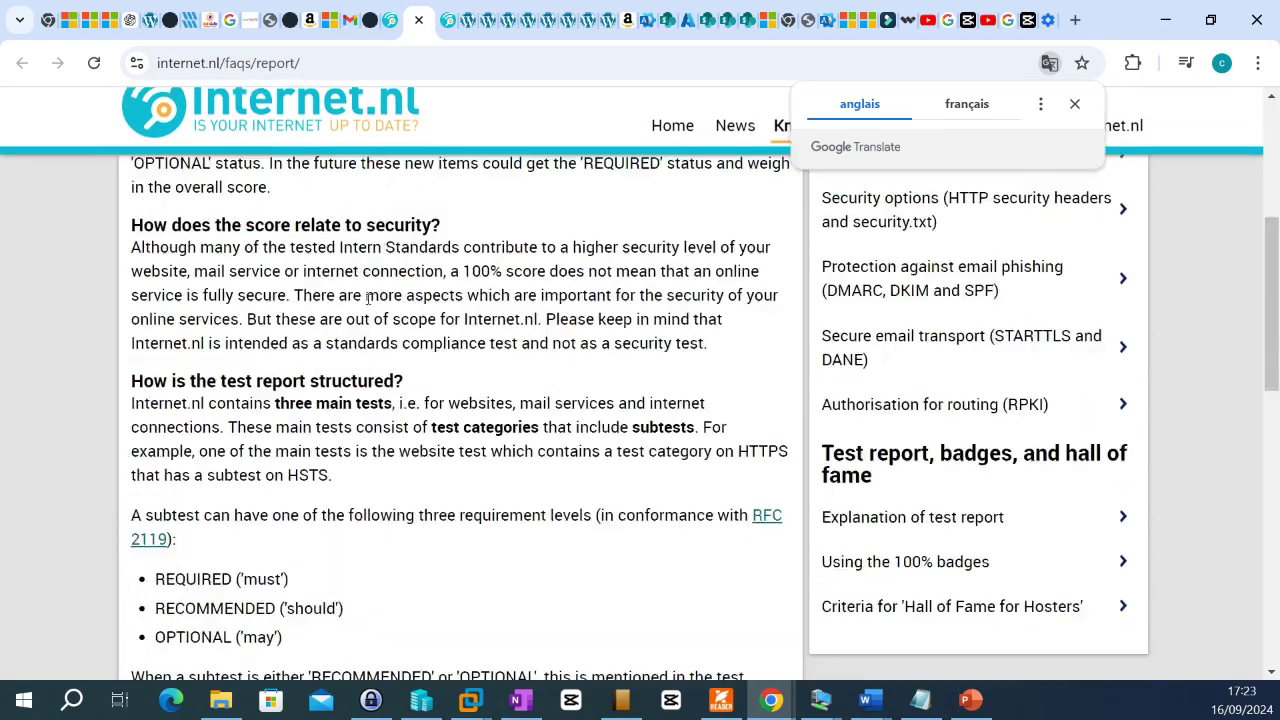
scroll(363, 300, "down", 1)
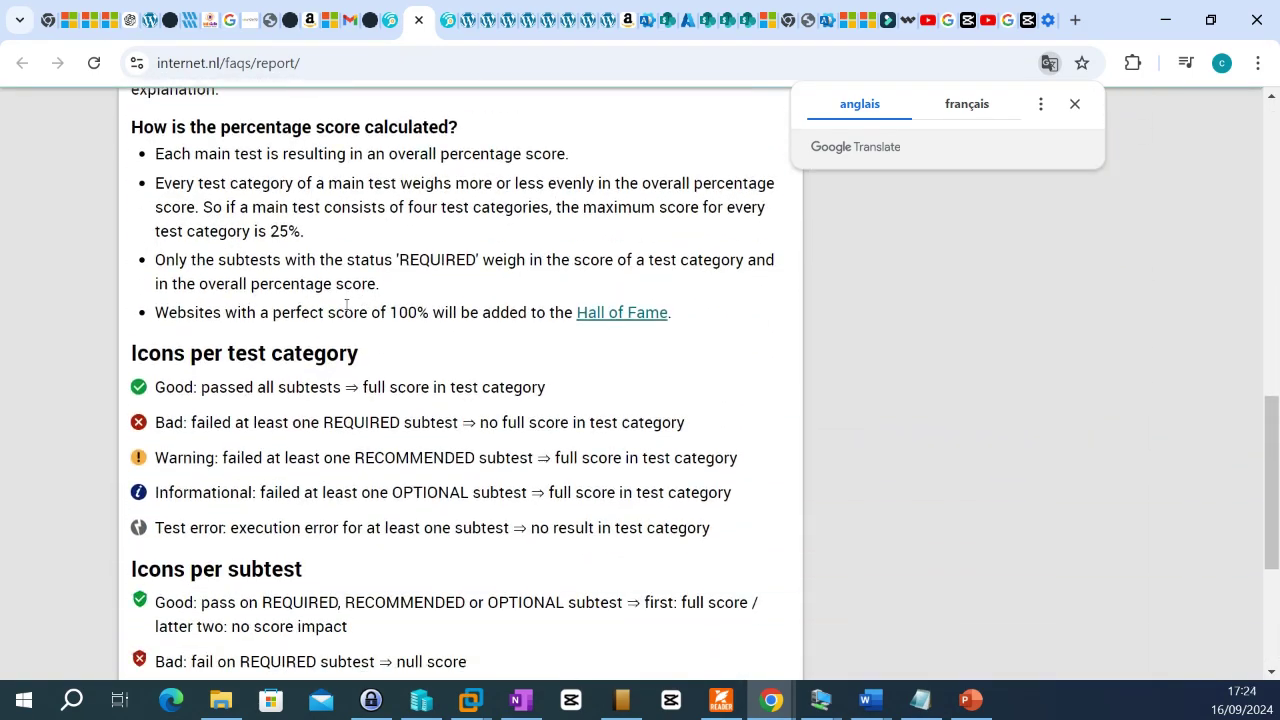
scroll(403, 446, "down", 3)
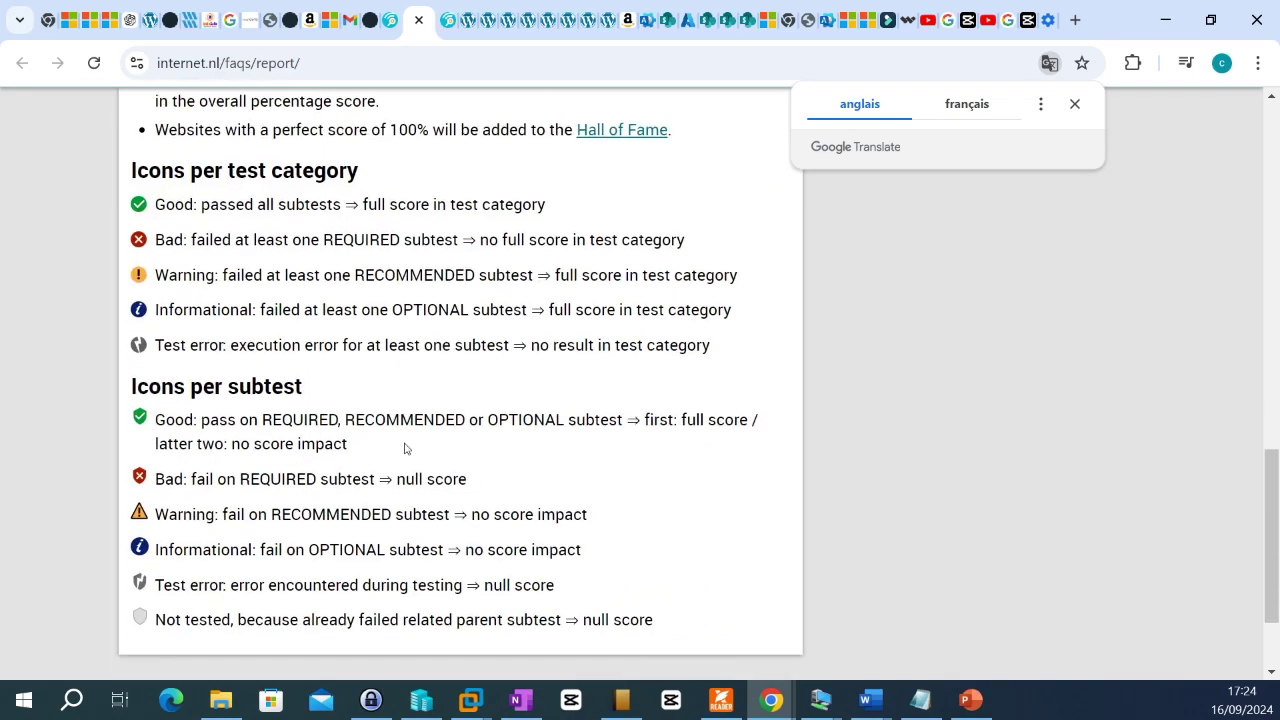
scroll(405, 432, "up", 6)
scroll(407, 430, "up", 5)
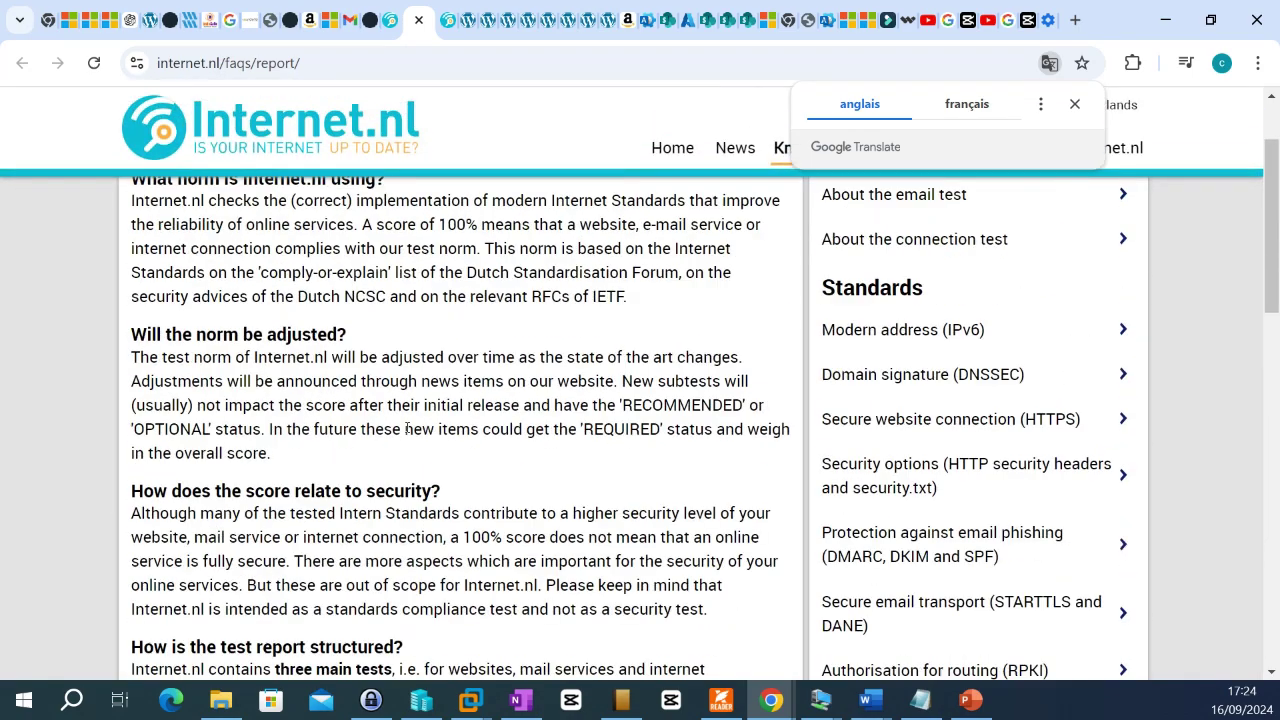
Go back to the email test report and skim its sections from Modern address (IPv6) through Route authorisation (RPKI).
left_click(390, 20)
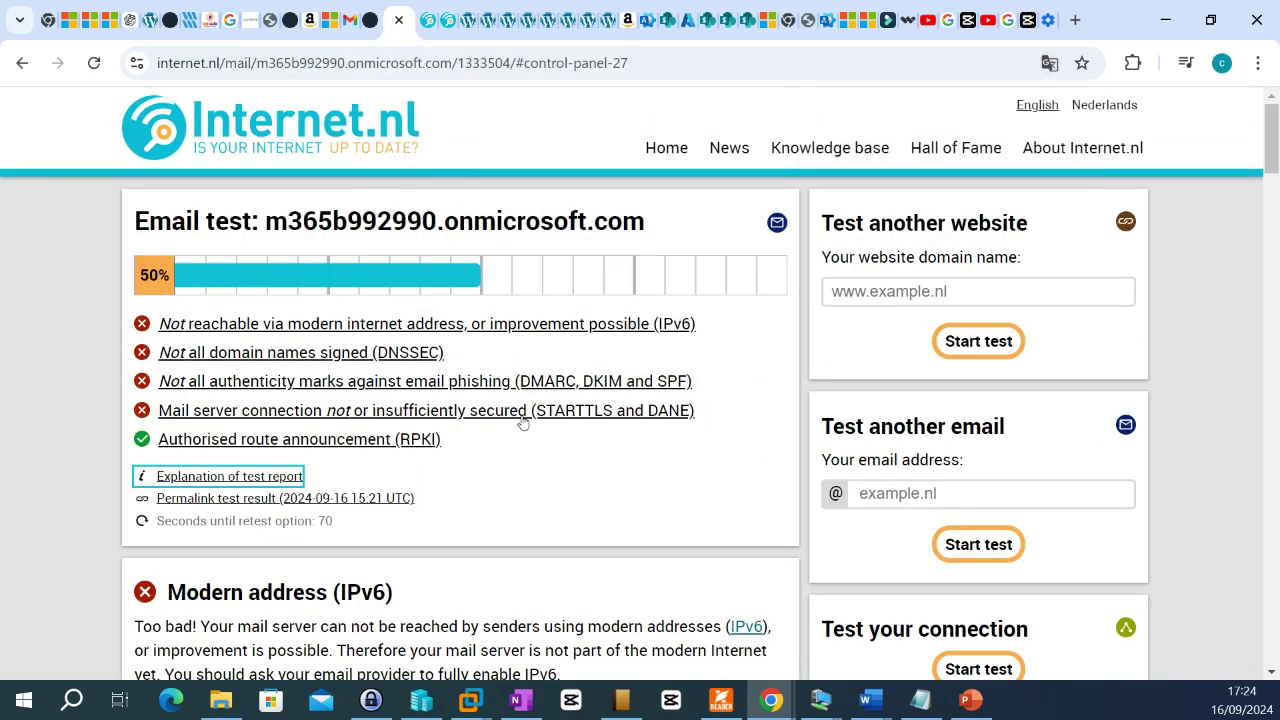
scroll(897, 443, "down", 7)
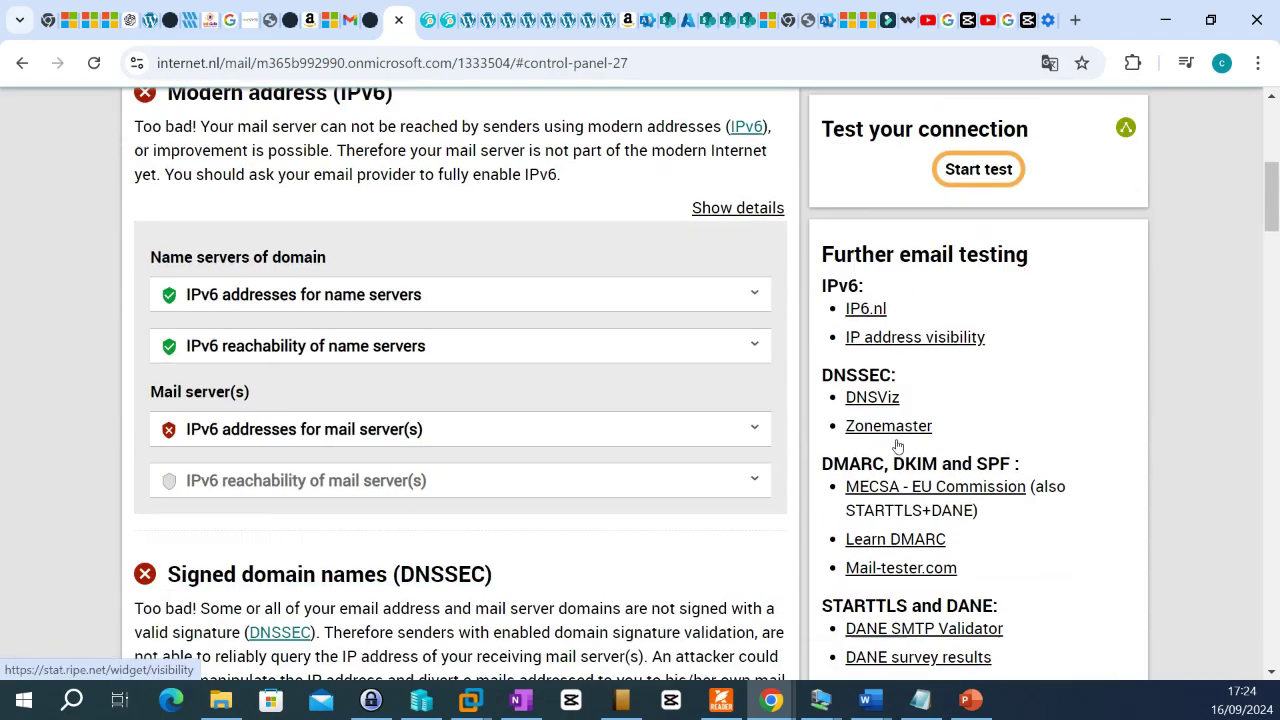
scroll(897, 443, "down", 10)
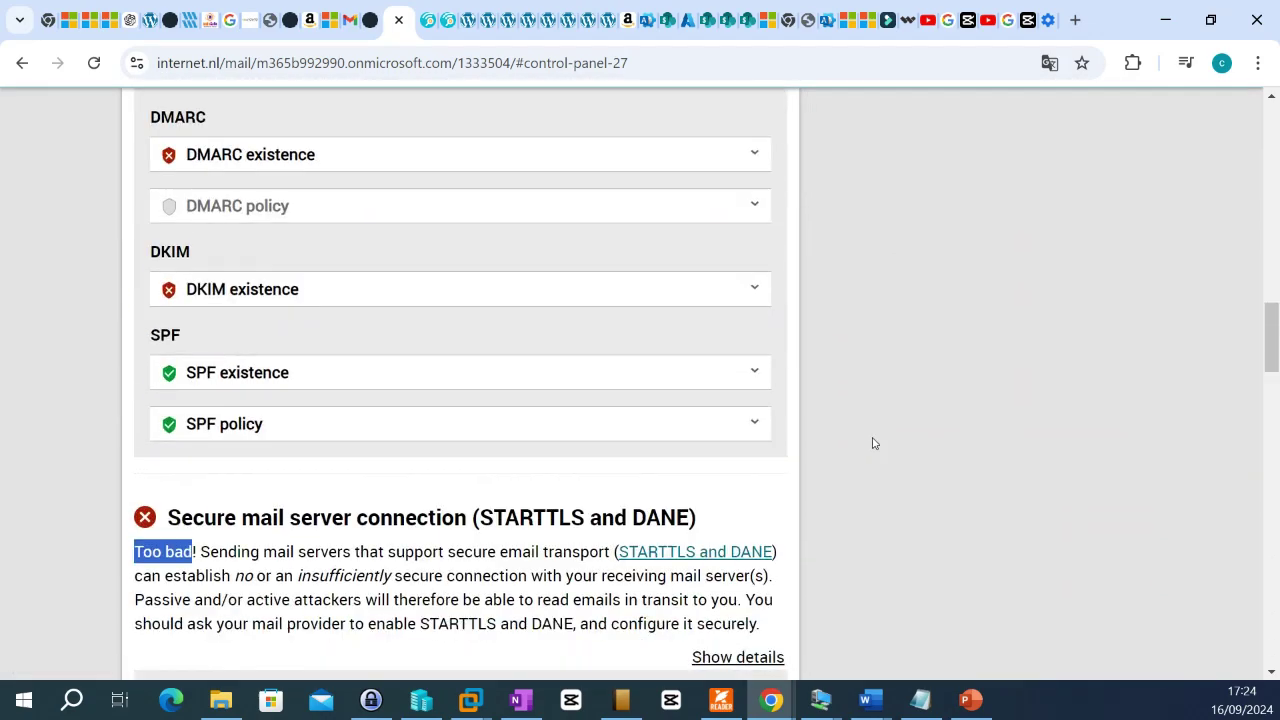
scroll(801, 438, "down", 15)
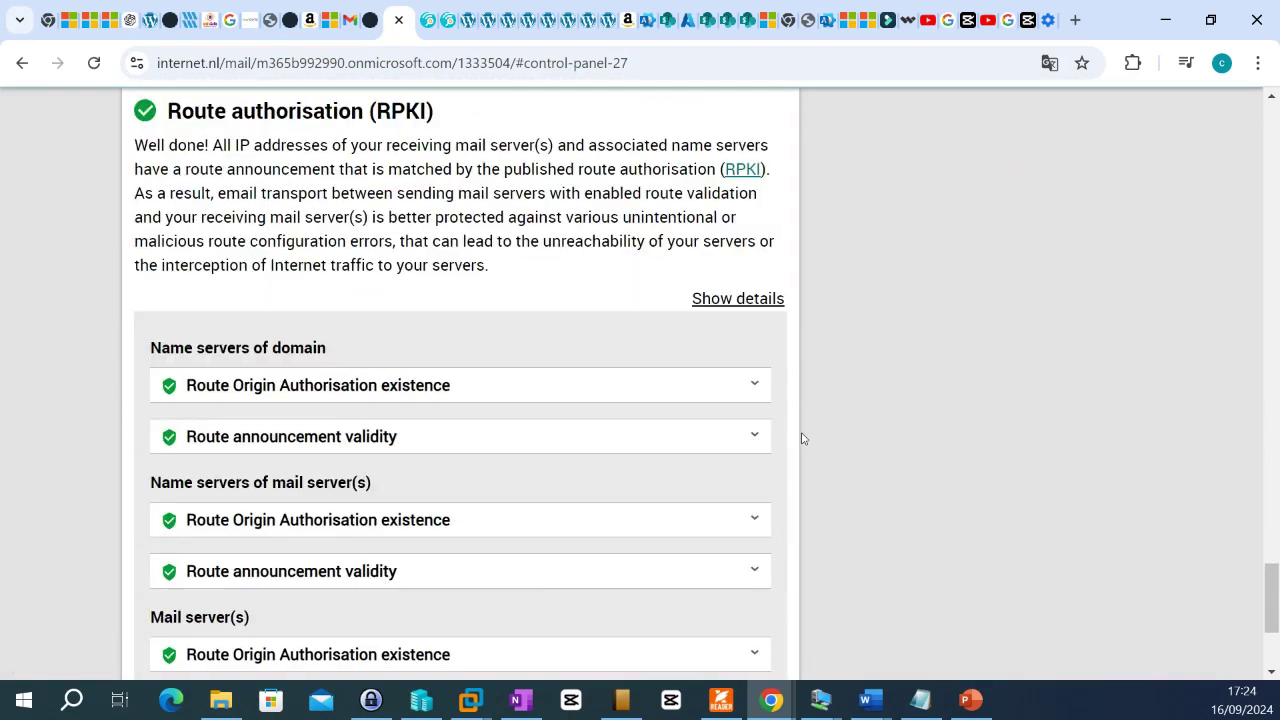
scroll(801, 438, "up", 20)
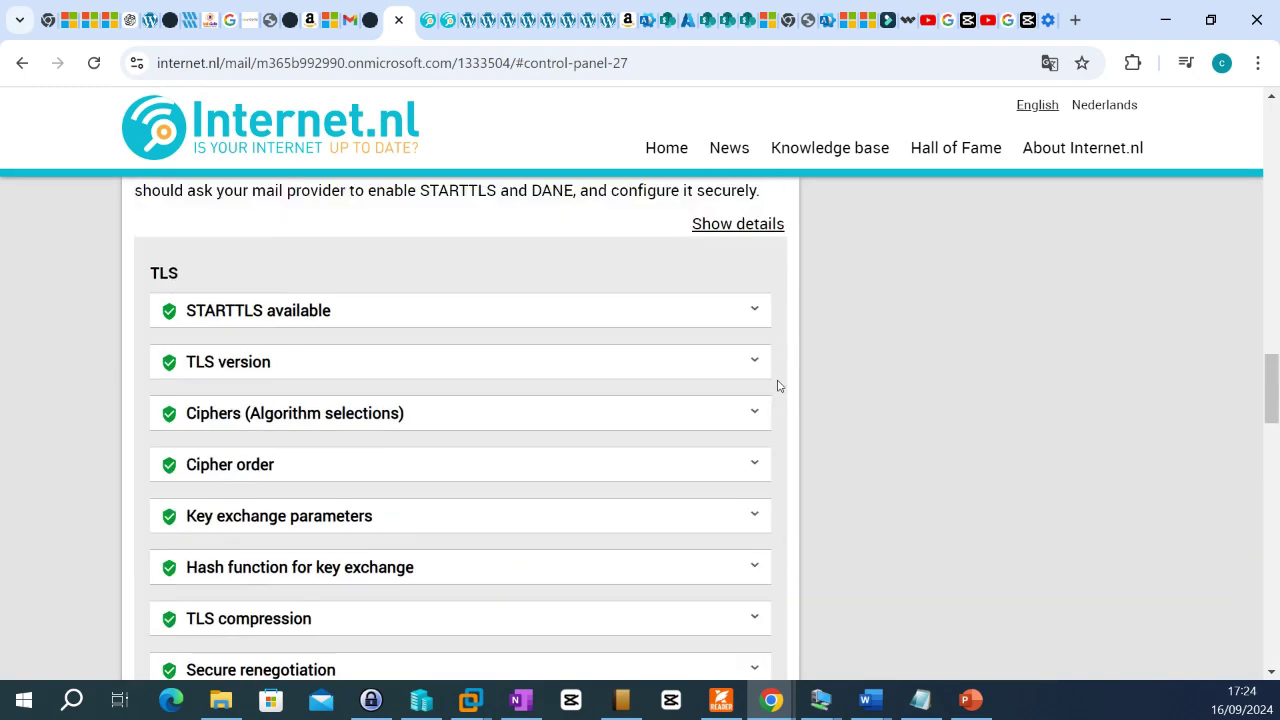
scroll(760, 373, "up", 10)
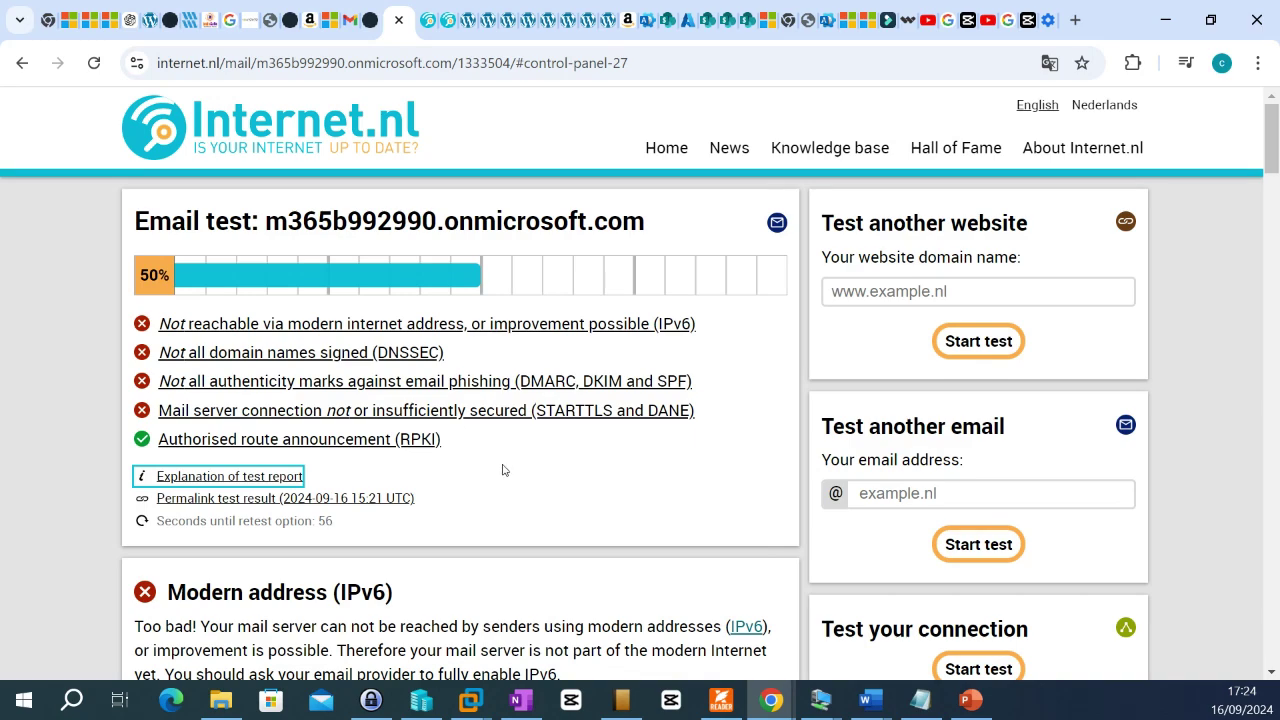
Recheck the report's category summary and first detail sections, and switch to the PowerPoint presentation by minimizing the browser.
scroll(365, 370, "down", 4)
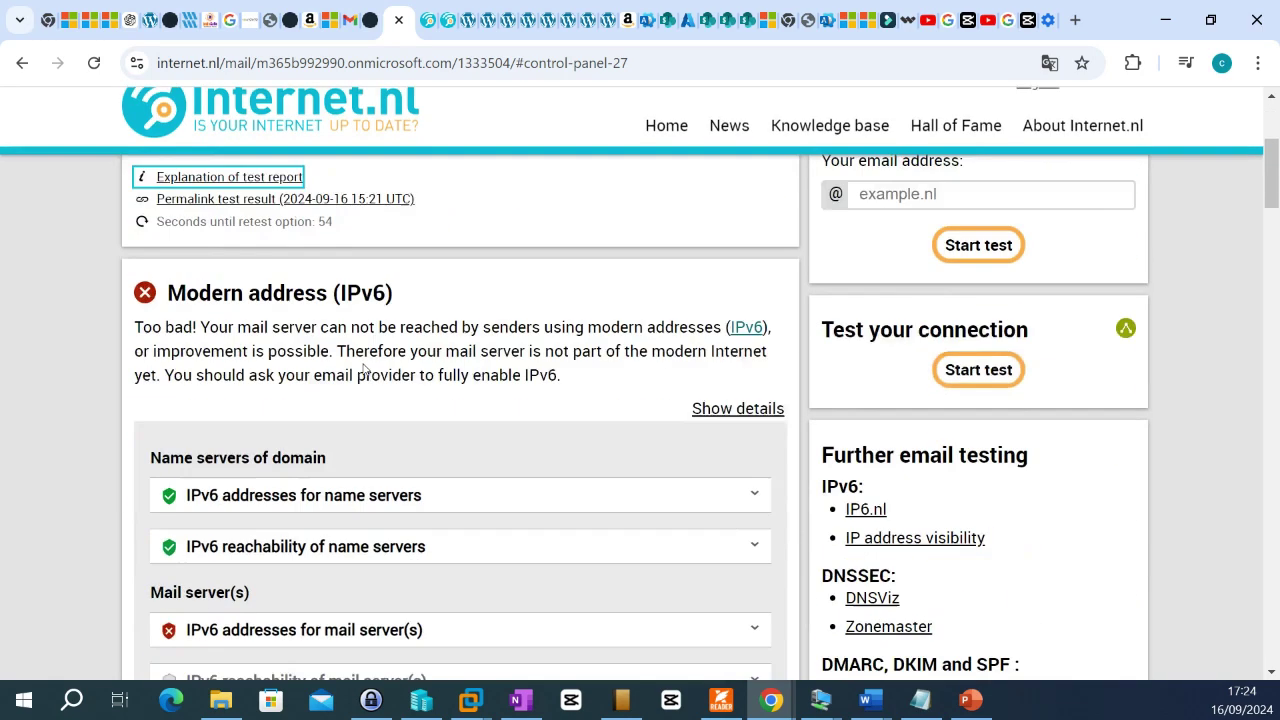
scroll(365, 370, "up", 4)
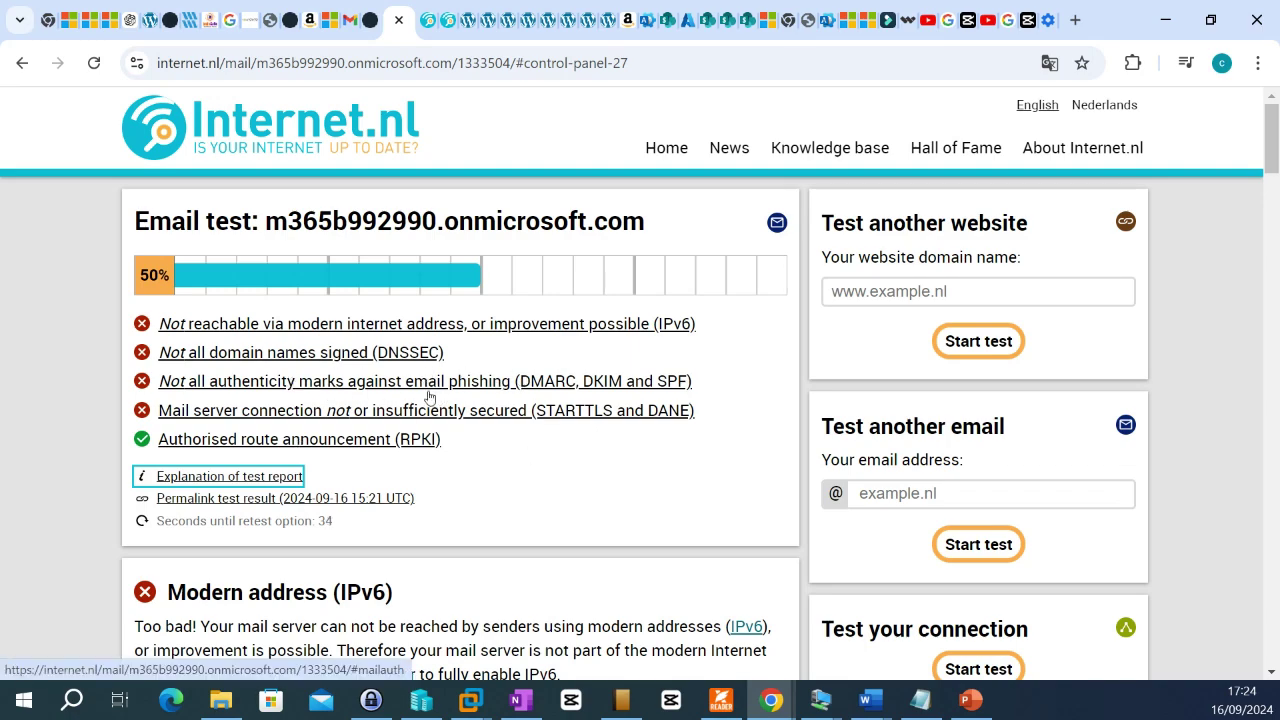
scroll(425, 390, "down", 7)
scroll(424, 383, "up", 7)
left_click(1165, 19)
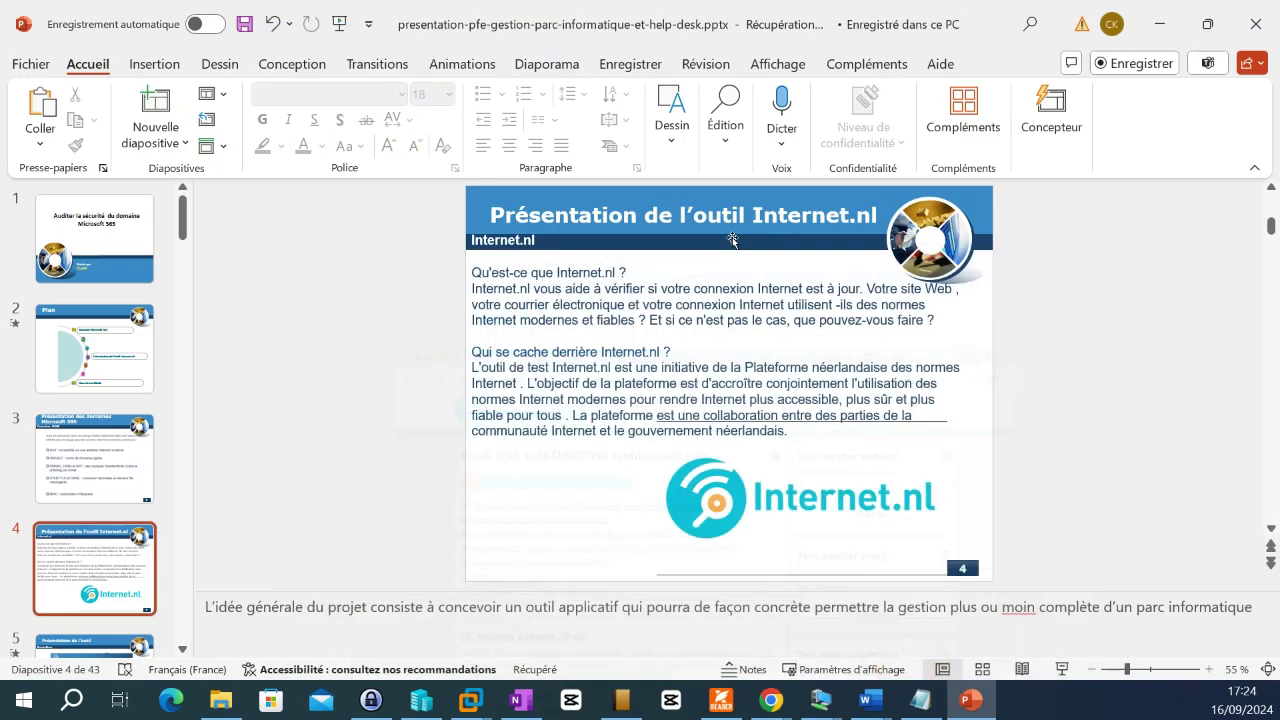